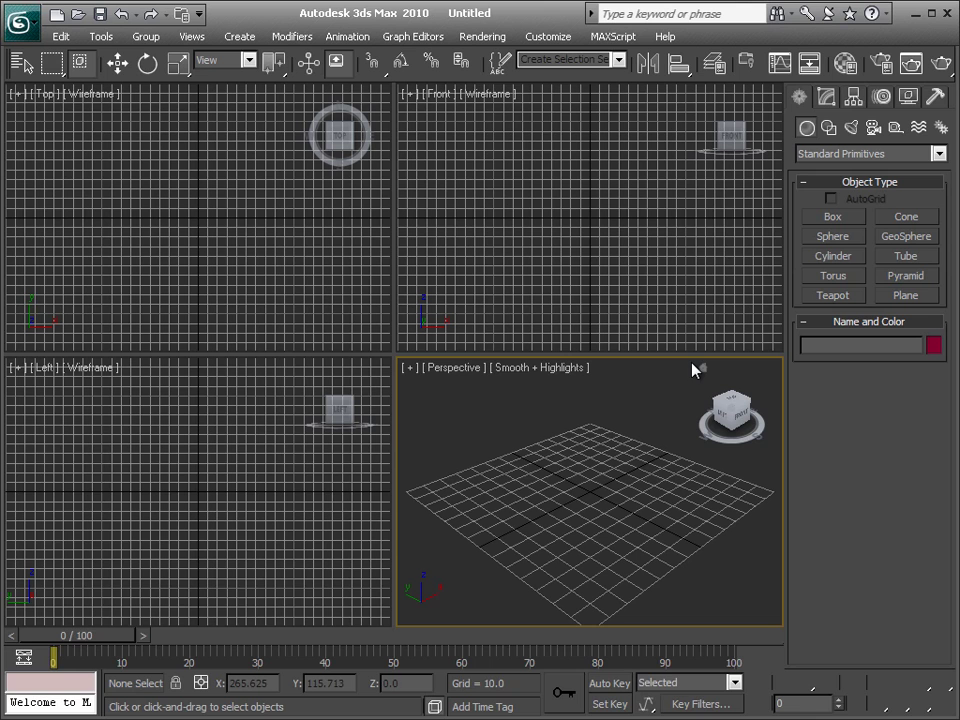
Step: Maximize the Front viewport, pan and zoom it, and switch to the Splines category
key(alt+w)
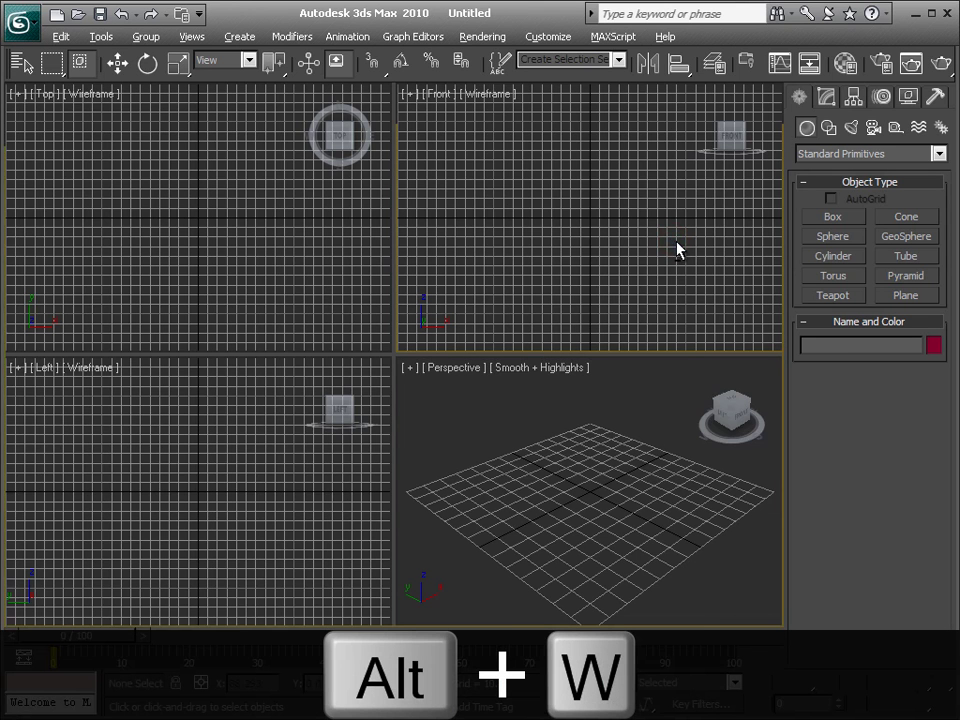
mouse_move(446, 339)
middle_down()
mouse_move(456, 484)
mouse_move(443, 484)
middle_up()
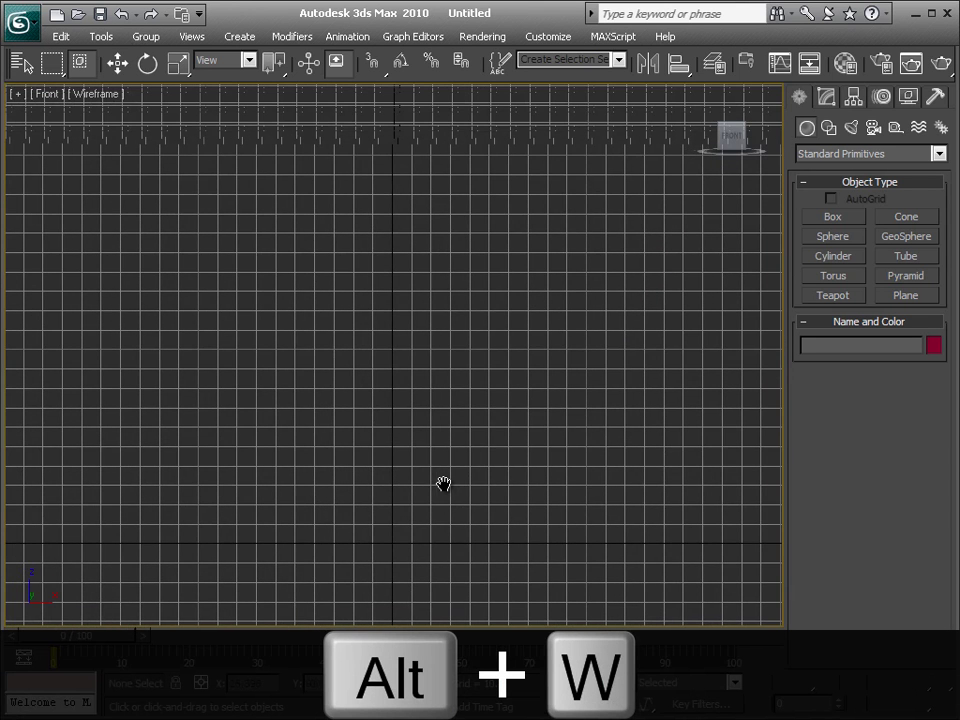
scroll(443, 484, up, 2)
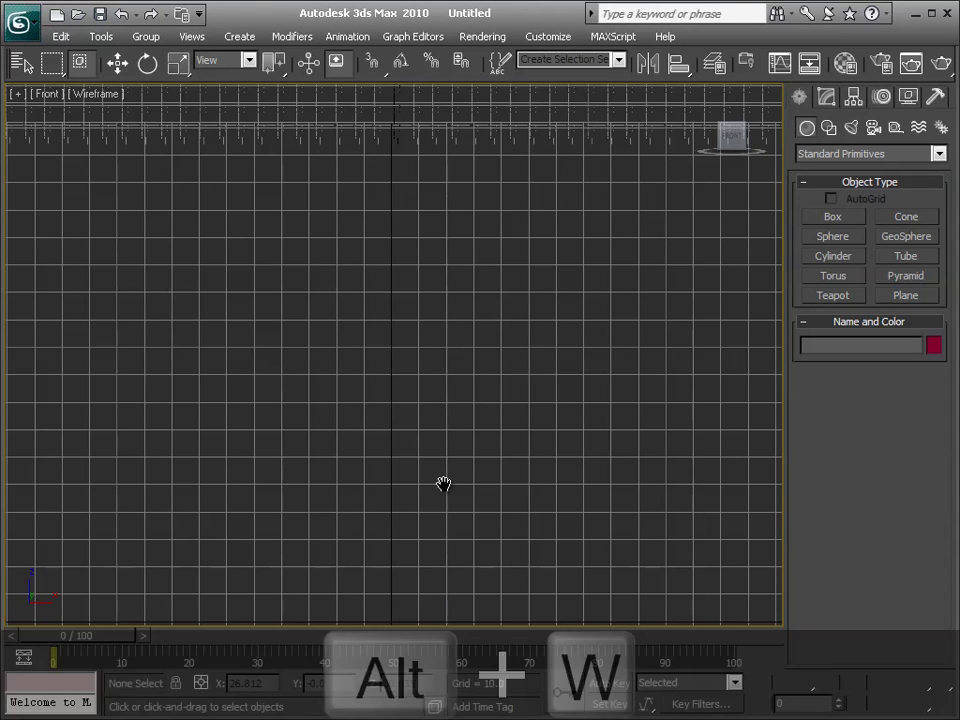
click(828, 128)
Step: Draw a Line profile from the centre base outward, curving through belly and neck to the rim
click(830, 234)
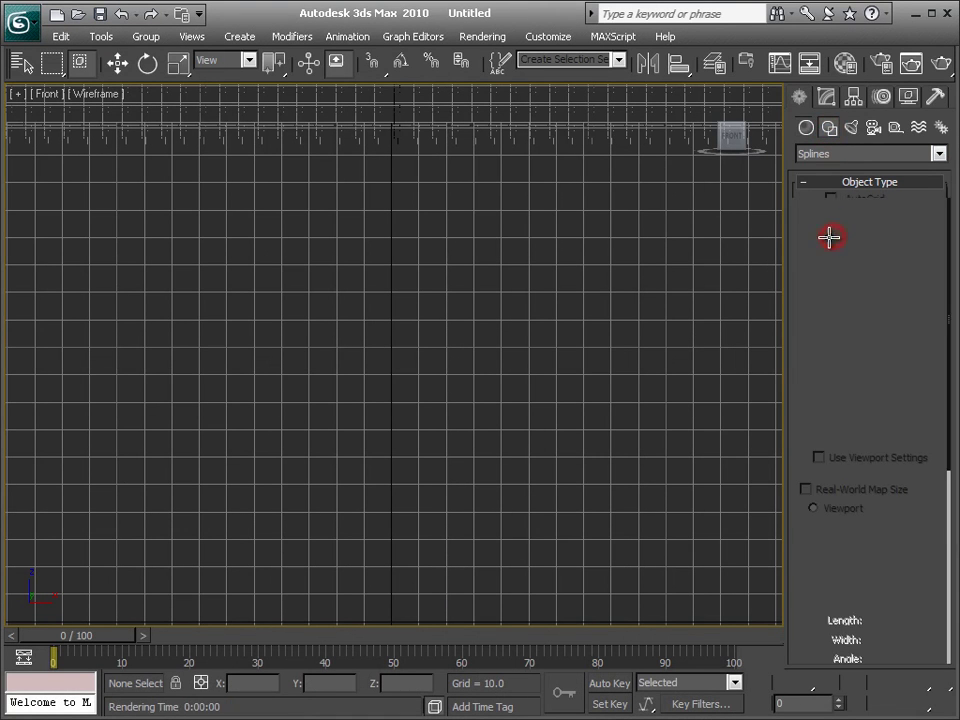
click(392, 624)
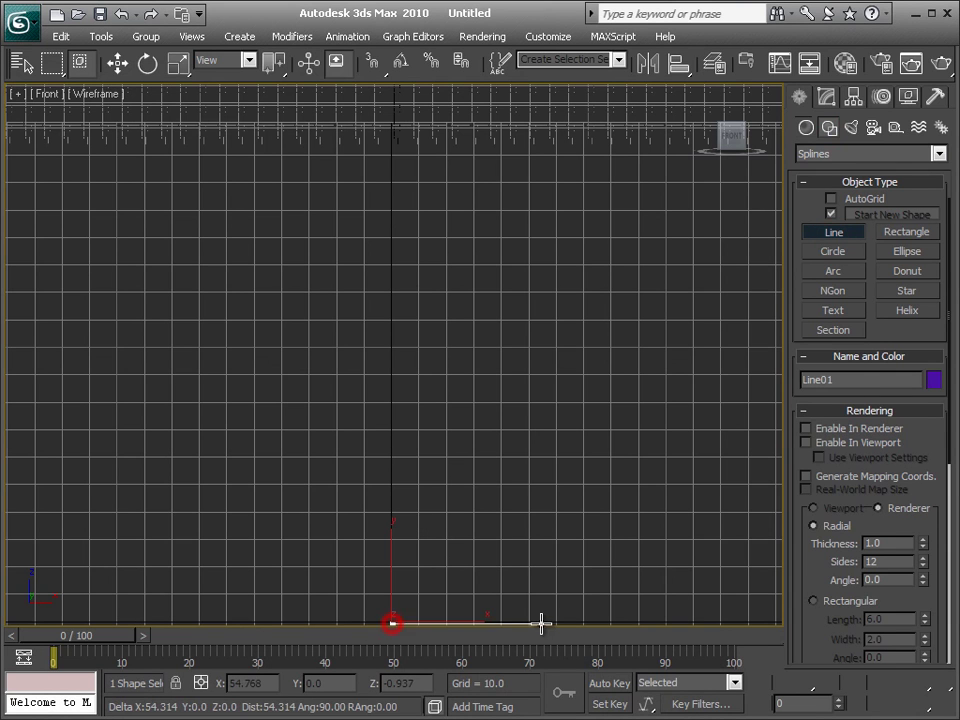
click(558, 624)
click(555, 618)
click(552, 607)
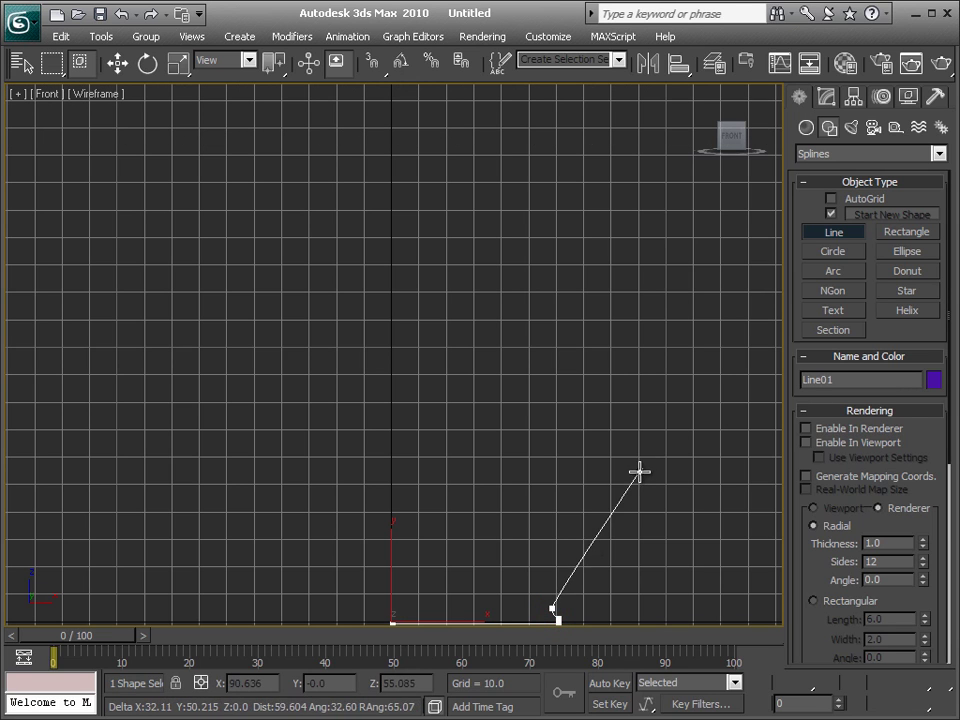
drag(647, 468, 647, 420)
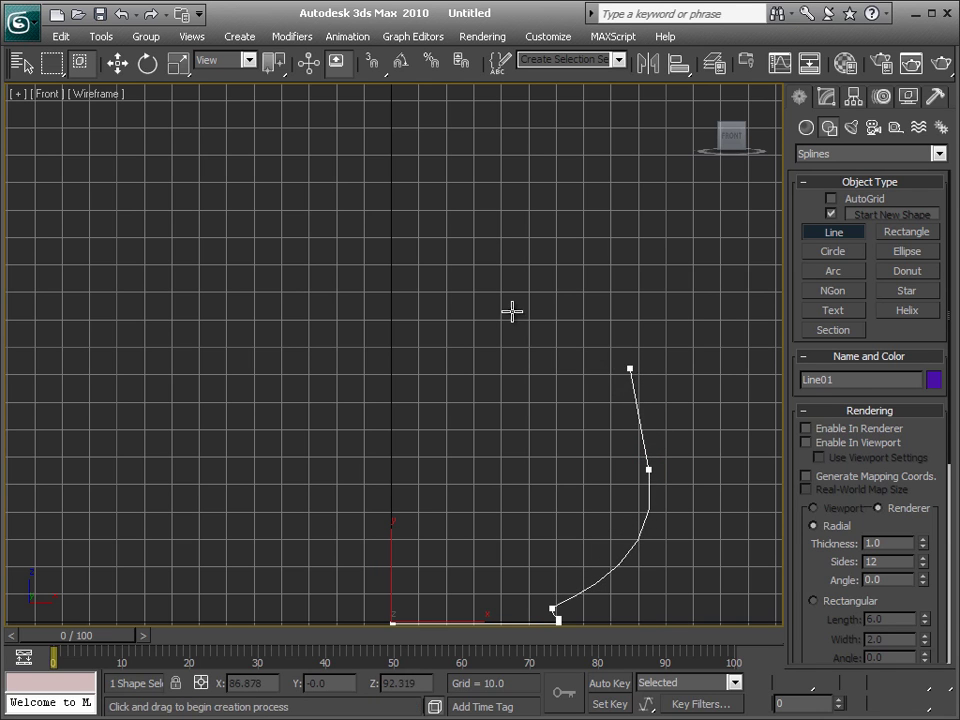
drag(497, 290, 480, 255)
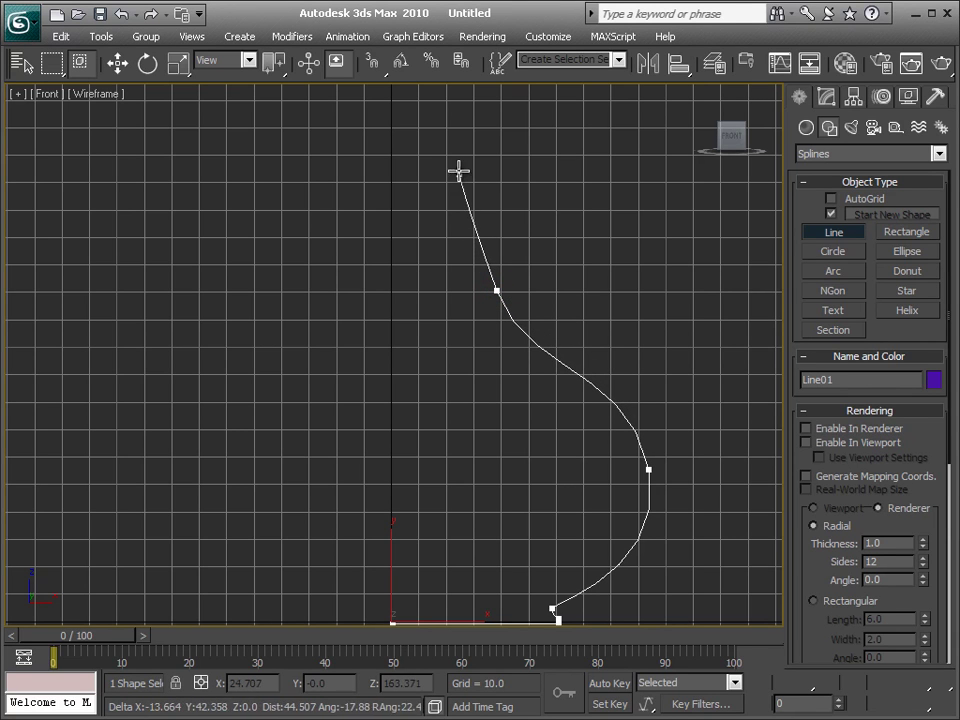
drag(459, 137, 465, 100)
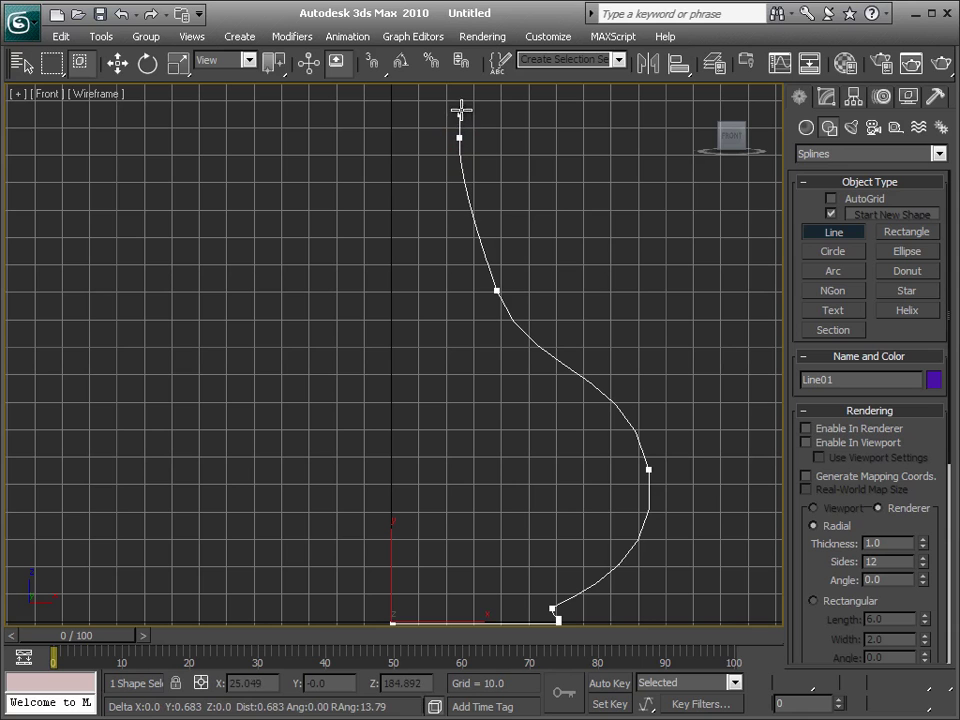
click(469, 95)
right_click(469, 95)
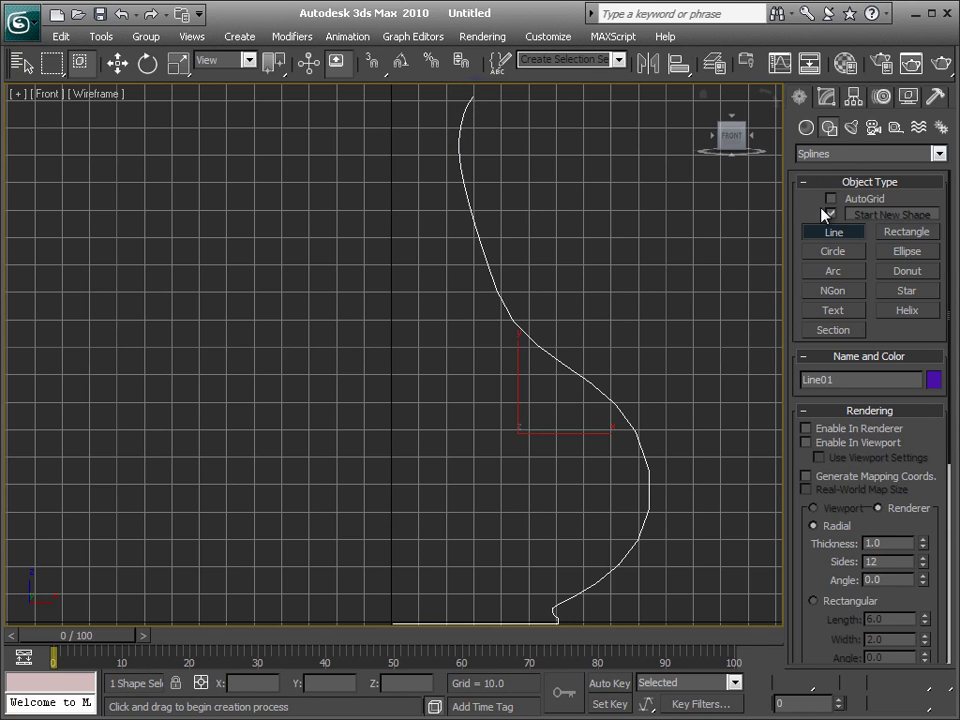
Step: In Vertex mode, select the profile's top vertices and move them to the left
click(826, 97)
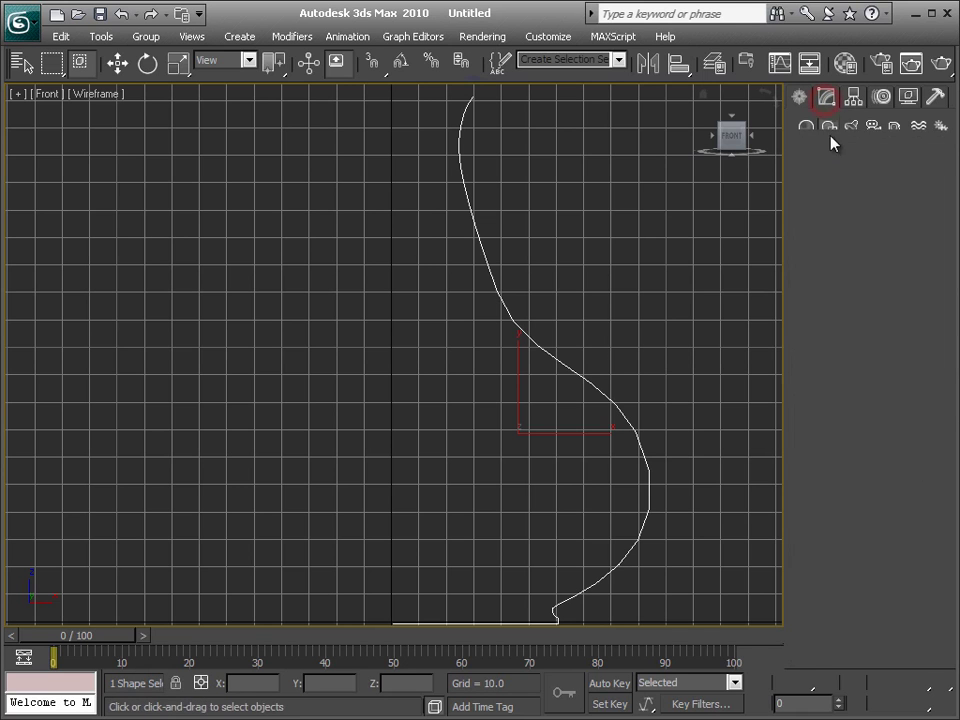
key(1)
middle_drag(561, 150, 559, 172)
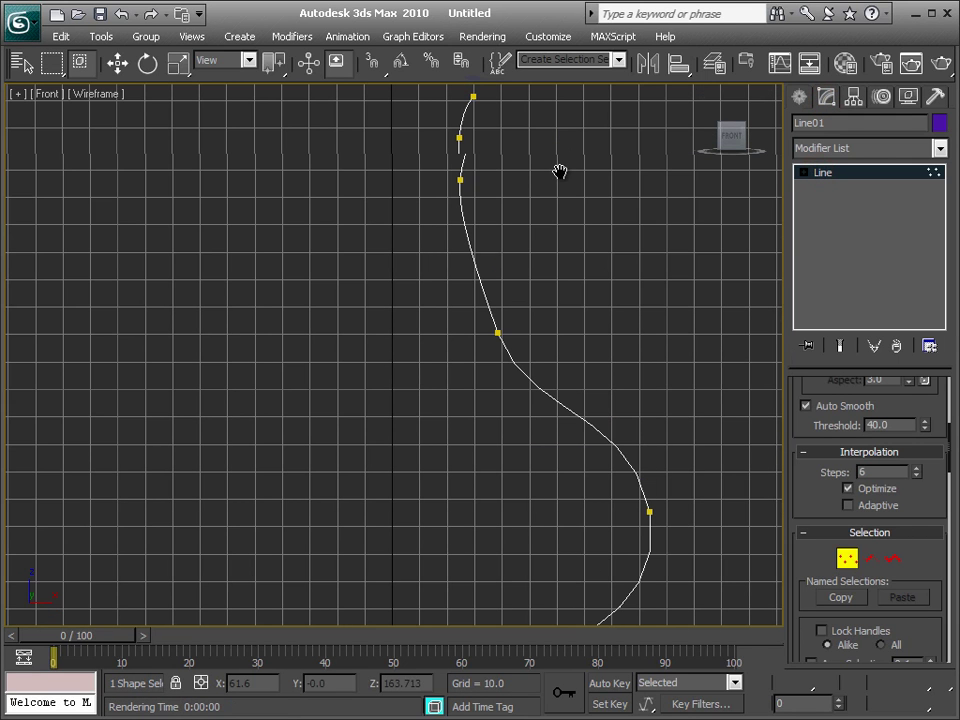
drag(548, 145, 426, 225)
drag(471, 193, 497, 183)
right_click(462, 177)
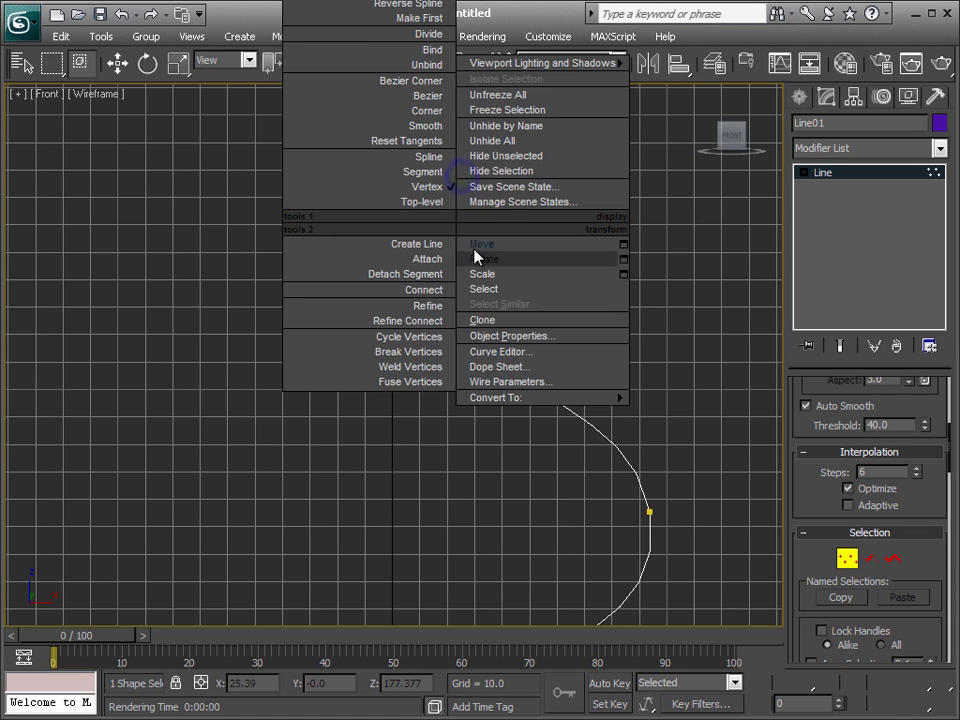
click(473, 249)
drag(509, 178, 481, 179)
Step: Set the middle vertex to Smooth, then select the bottom vertex of the curve
mouse_move(514, 312)
mouse_down()
mouse_move(478, 350)
mouse_move(504, 331)
mouse_up()
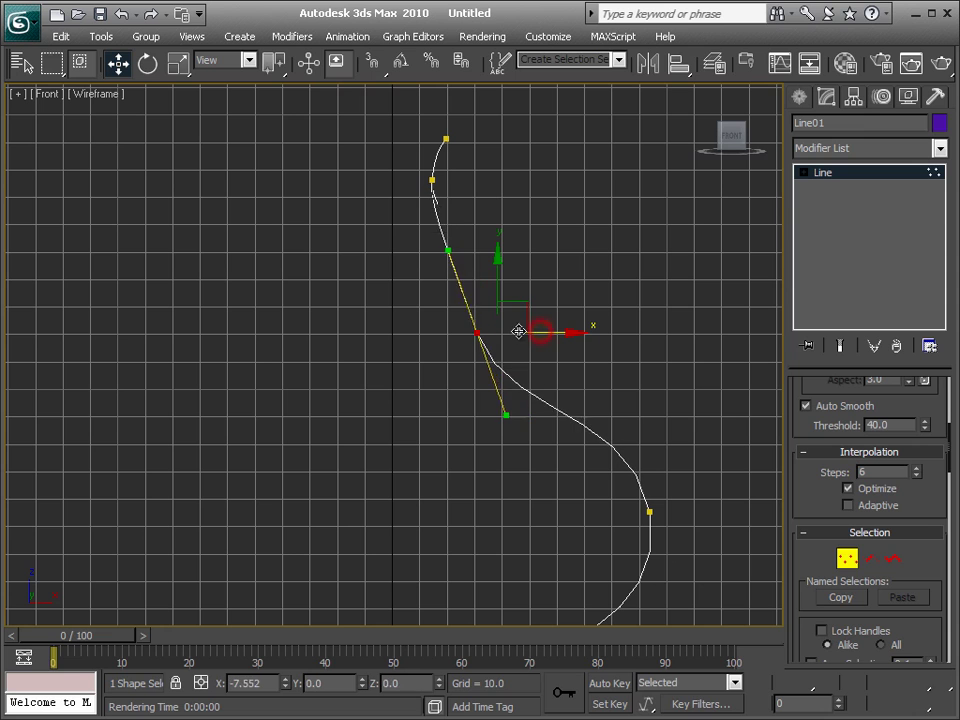
right_click(462, 328)
click(430, 229)
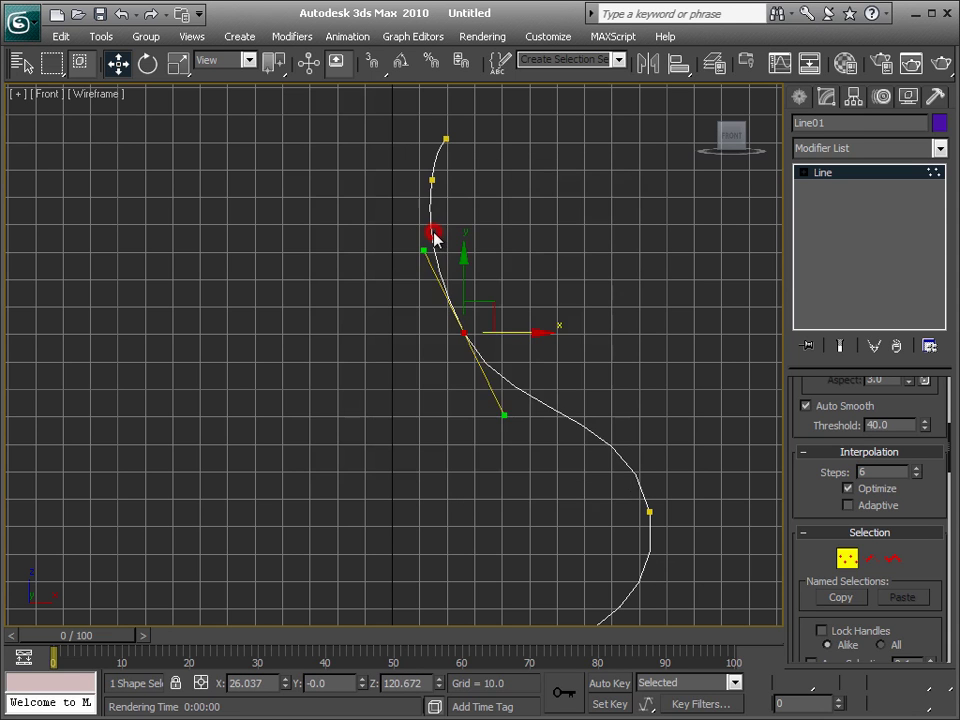
click(578, 293)
drag(654, 486, 617, 552)
scroll(640, 458, down, 2)
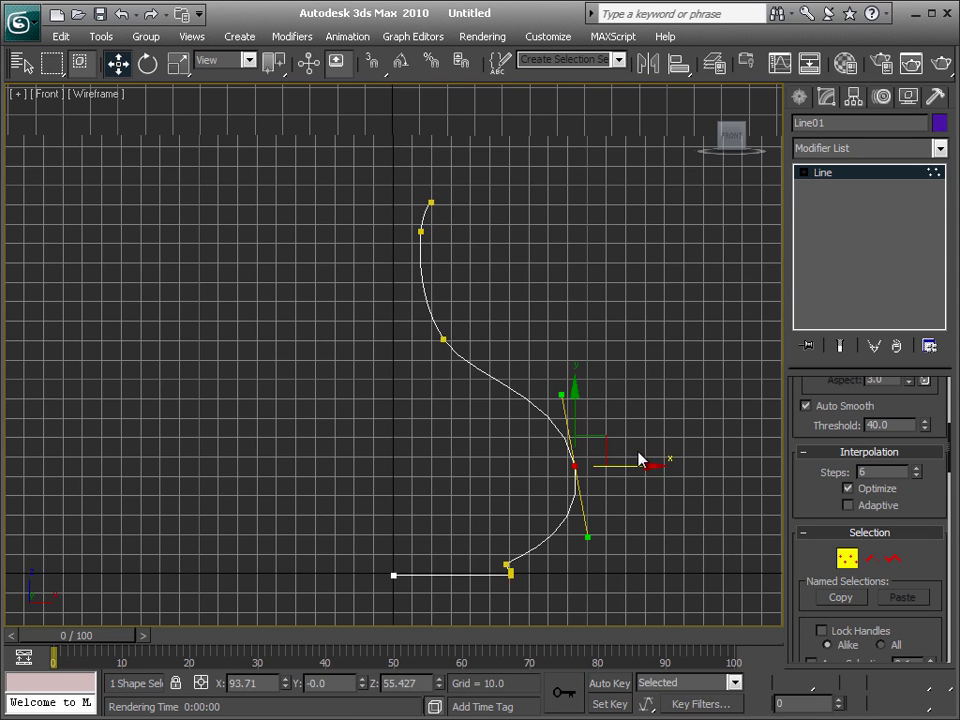
middle_drag(640, 458, 639, 430)
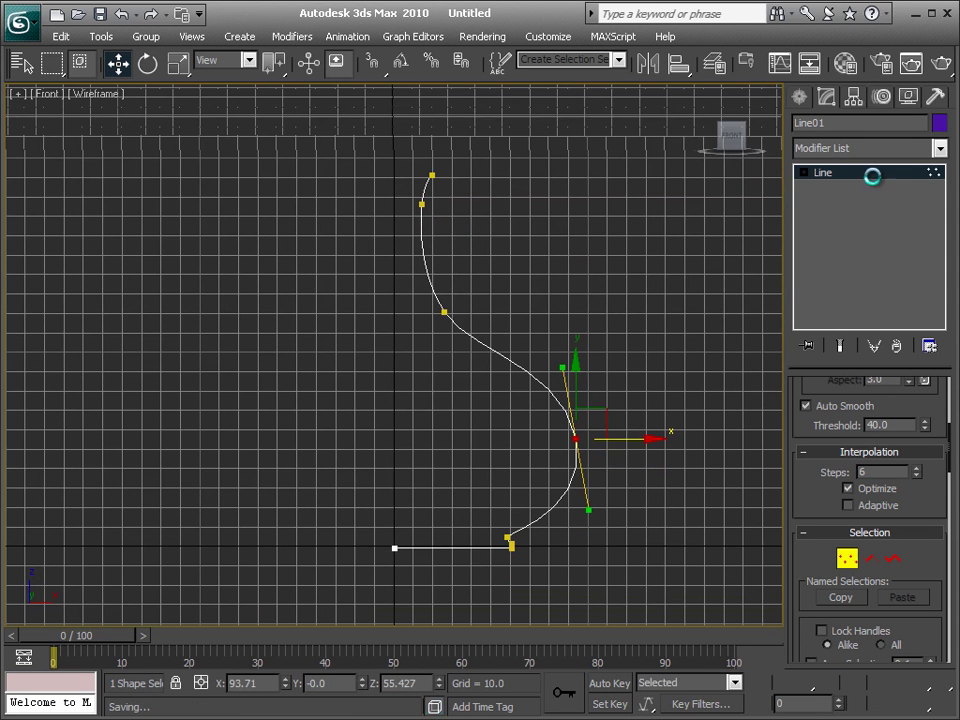
Step: Apply a Lathe modifier to the profile, aligned to Min
click(825, 171)
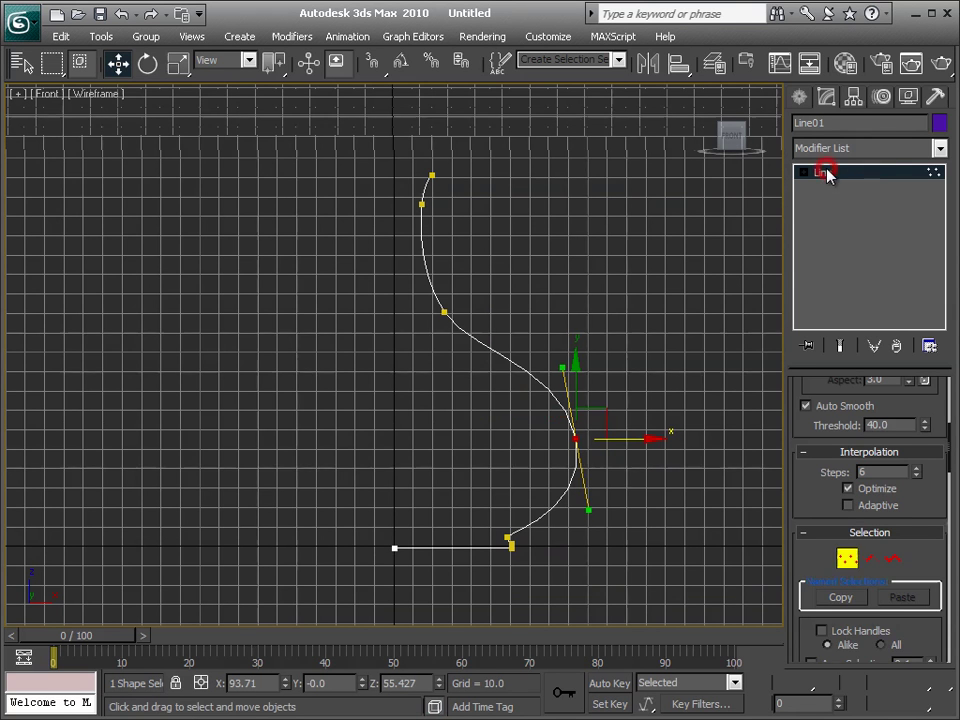
click(940, 150)
scroll(940, 155, down, 2)
scroll(940, 155, down, 1)
scroll(940, 155, down, 3)
key(l)
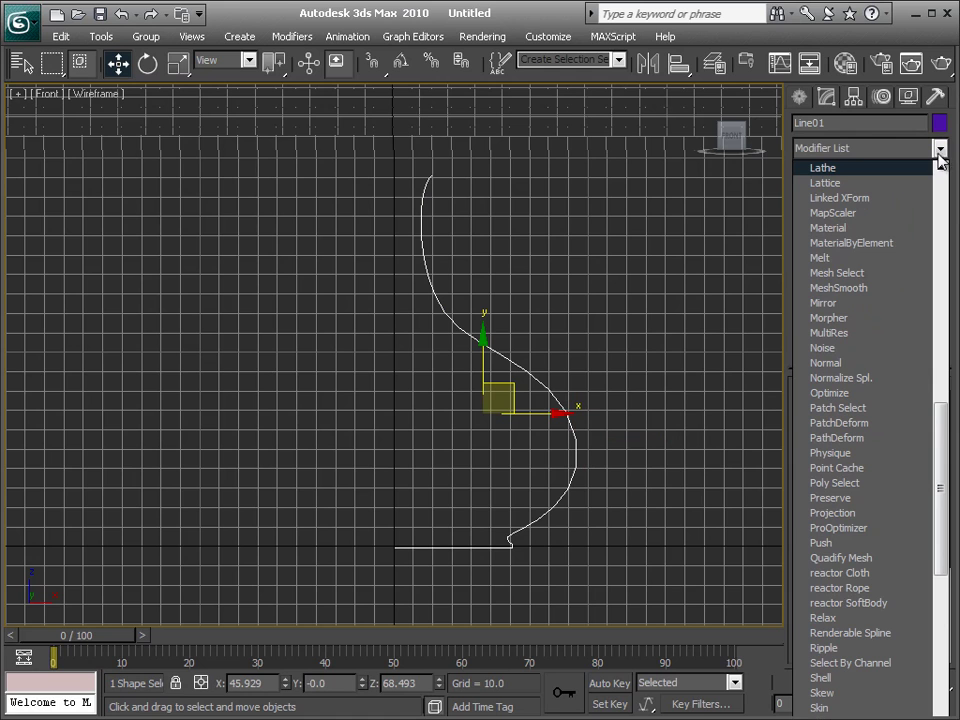
key(Return)
click(841, 622)
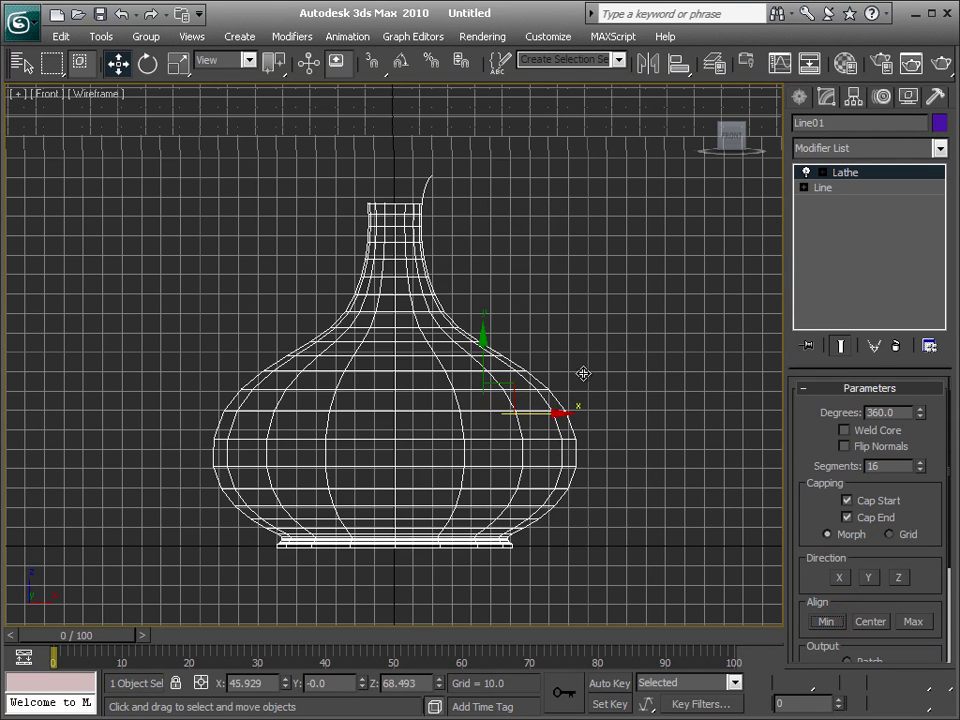
Step: Nudge the vertex below the top slightly down and left, then return to Lathe and four views
click(820, 187)
click(429, 178)
click(421, 205)
drag(425, 165, 424, 172)
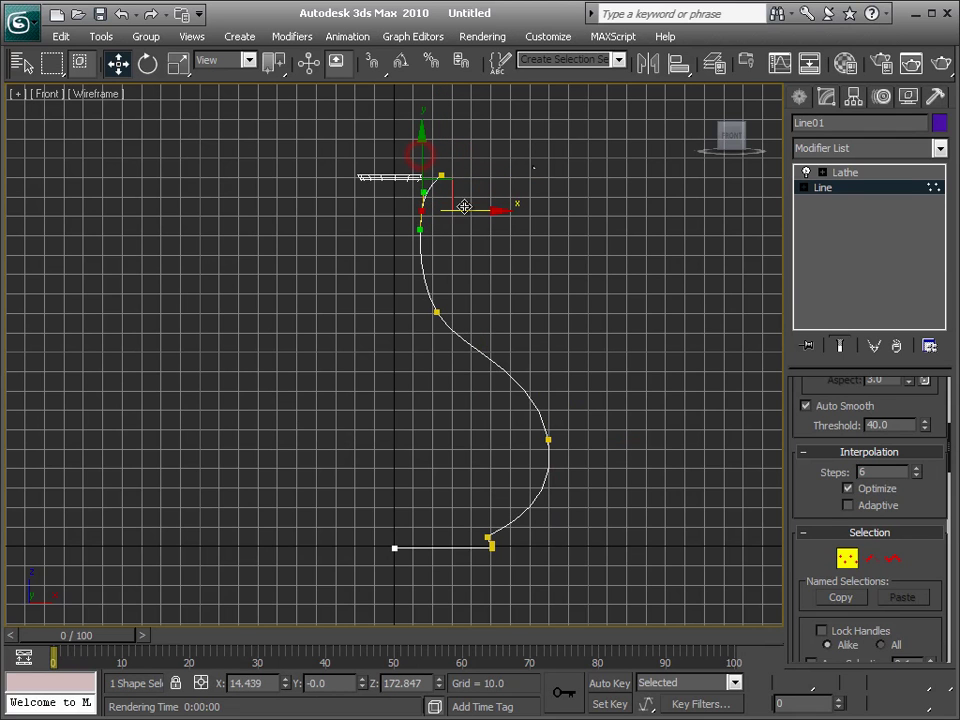
drag(466, 210, 465, 210)
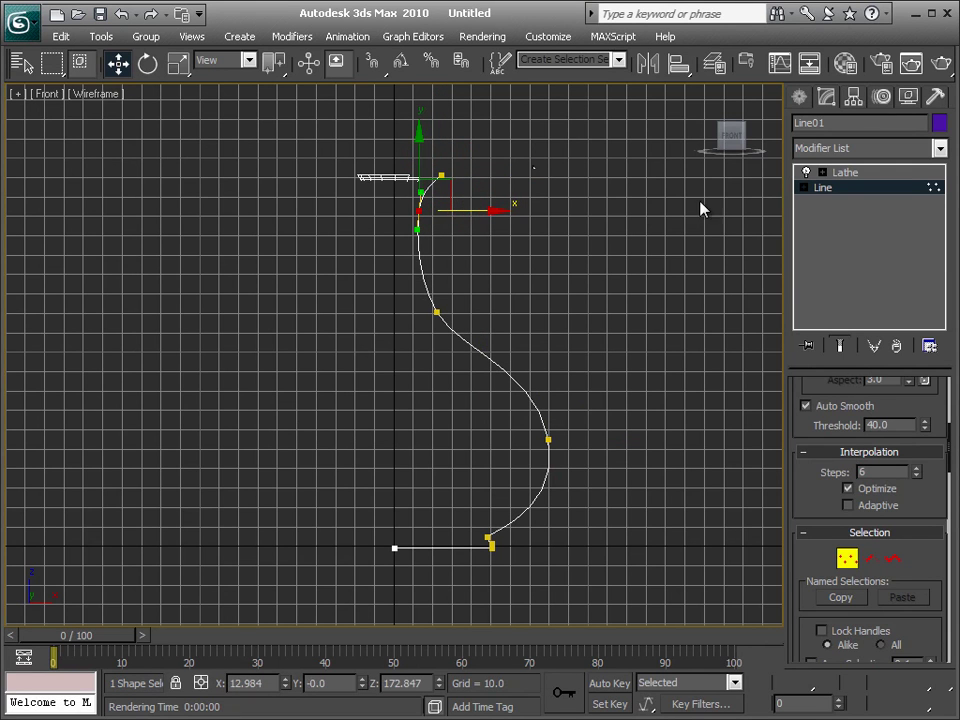
click(836, 174)
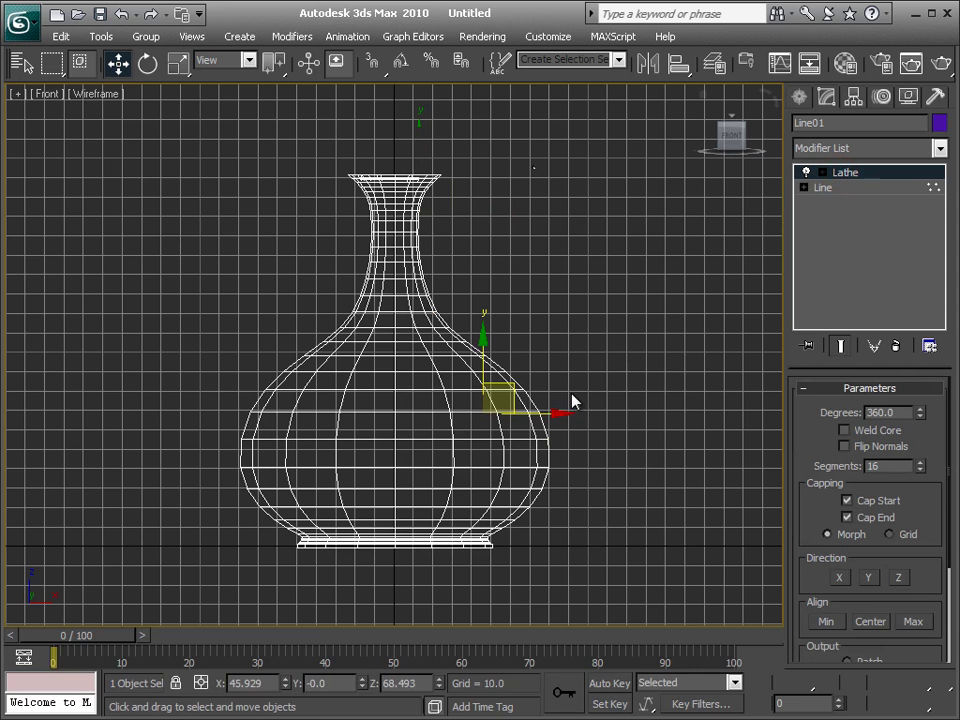
key(alt+w)
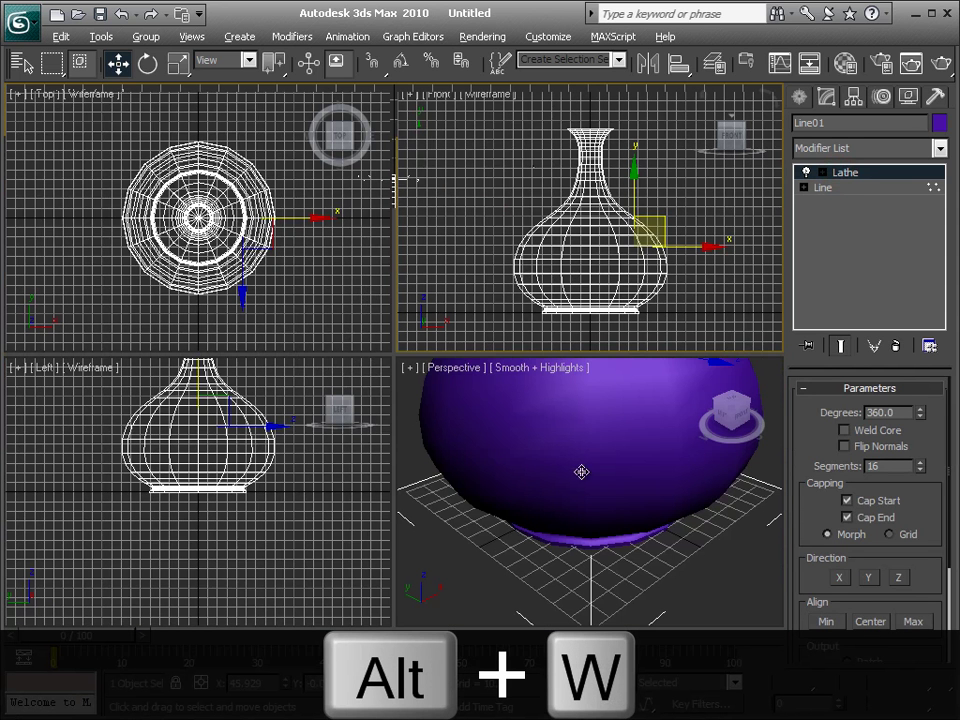
Step: Frame the vase in the Perspective view and edit the Lathe segments value to 32
click(613, 485)
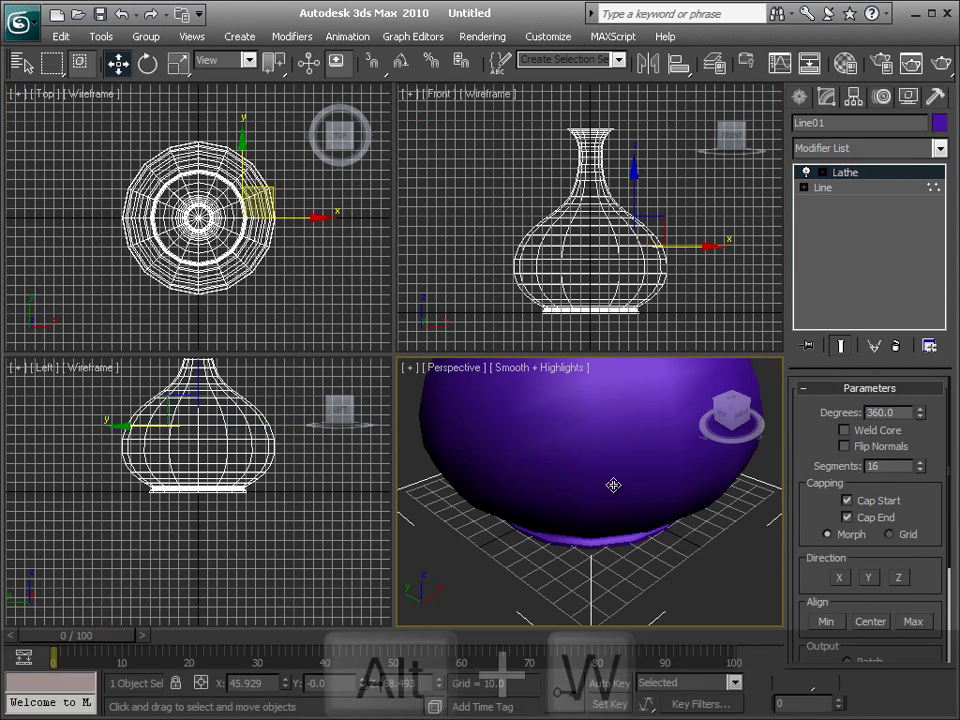
key(z)
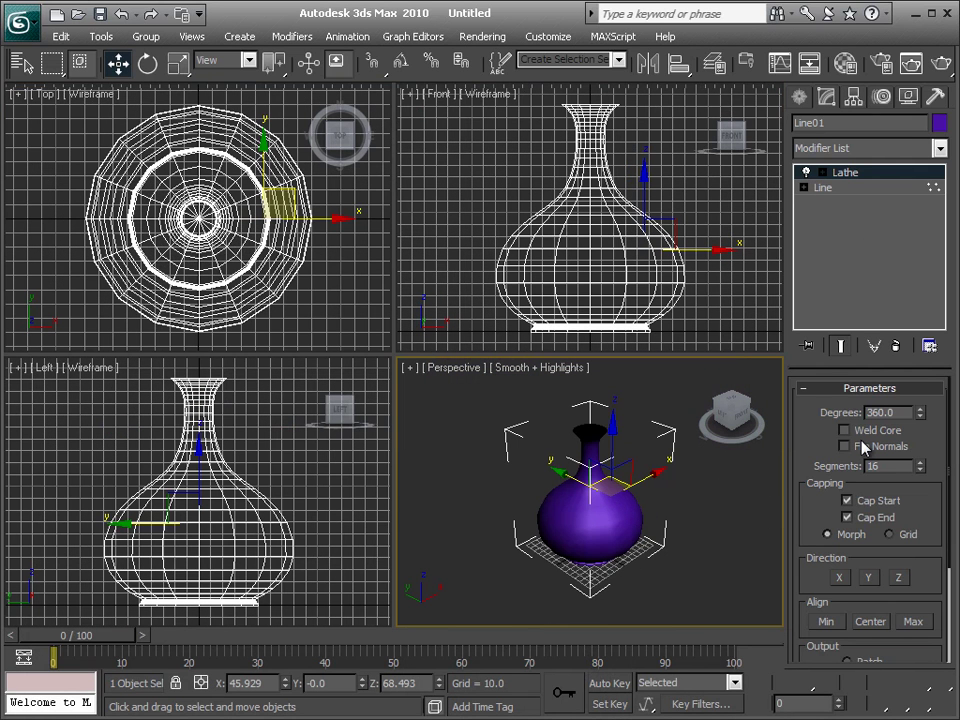
double_click(888, 467)
text(32)
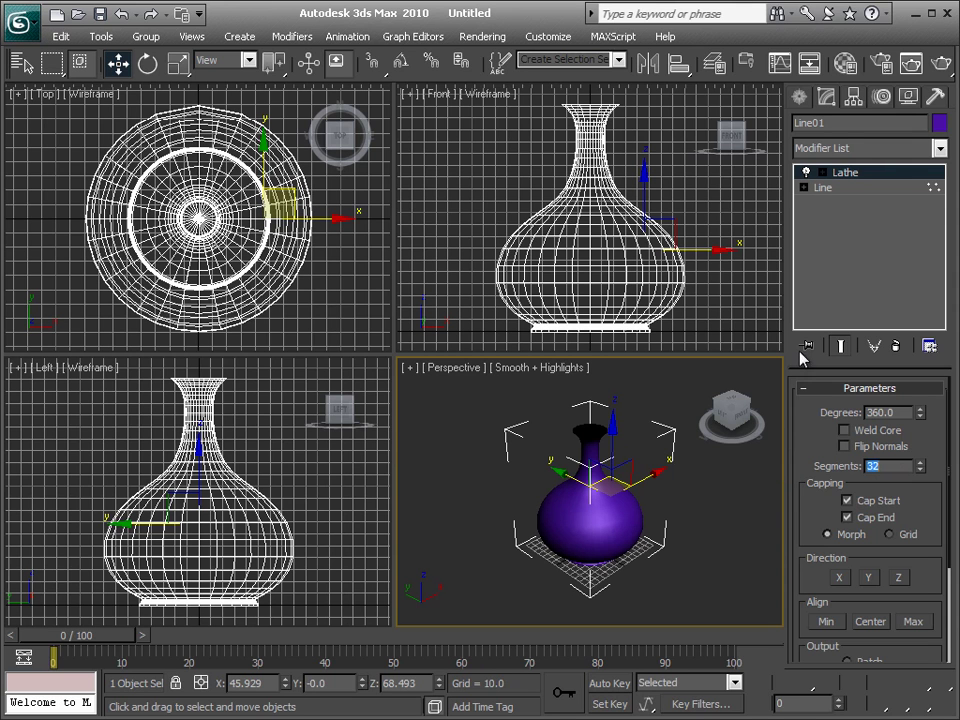
Step: Change Line01's interpolation steps, check the lathed result, and return to the Line level
click(857, 188)
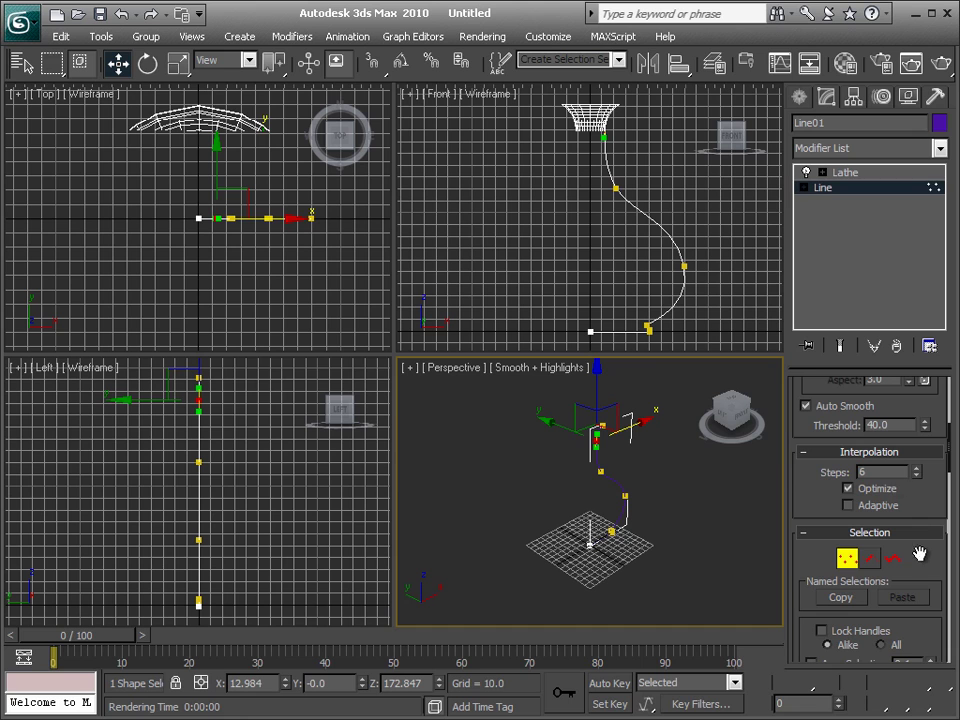
double_click(885, 471)
text(5)
key(Return)
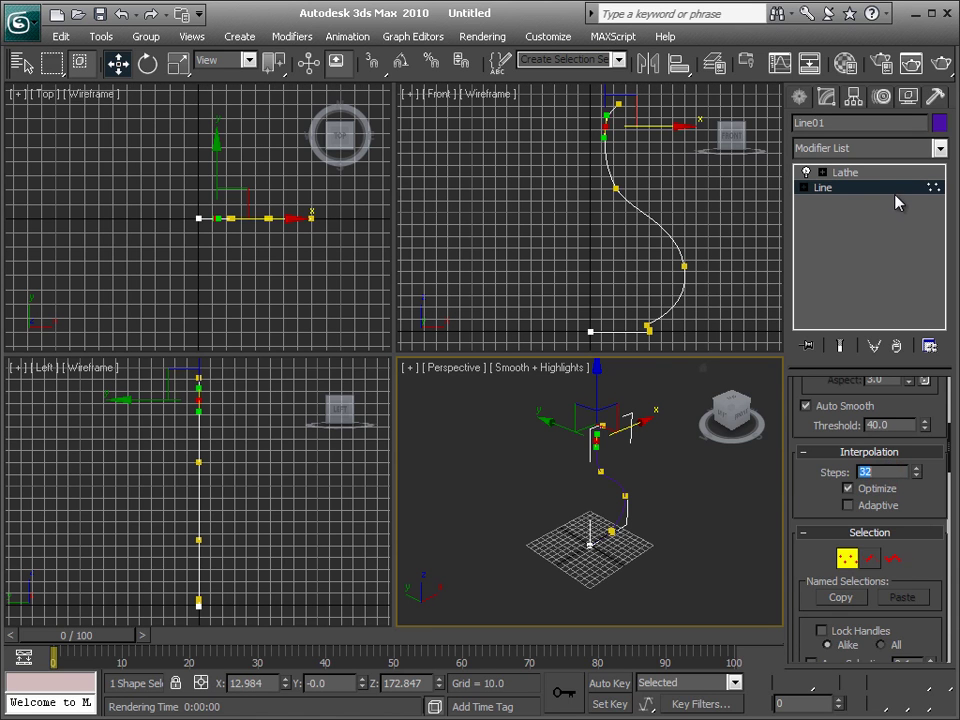
click(872, 176)
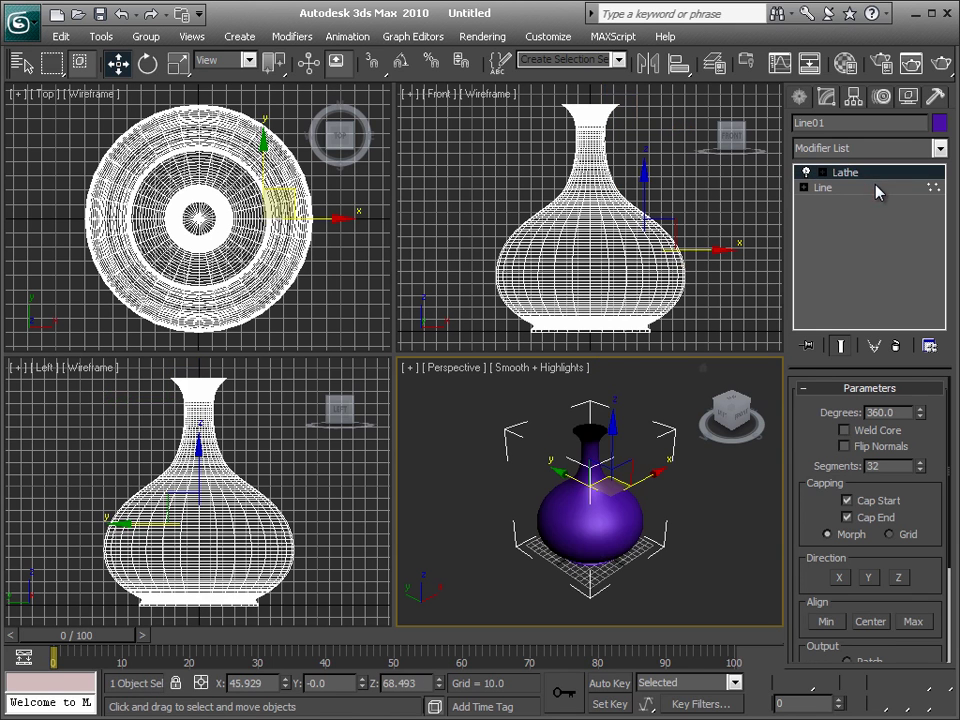
click(845, 173)
click(845, 188)
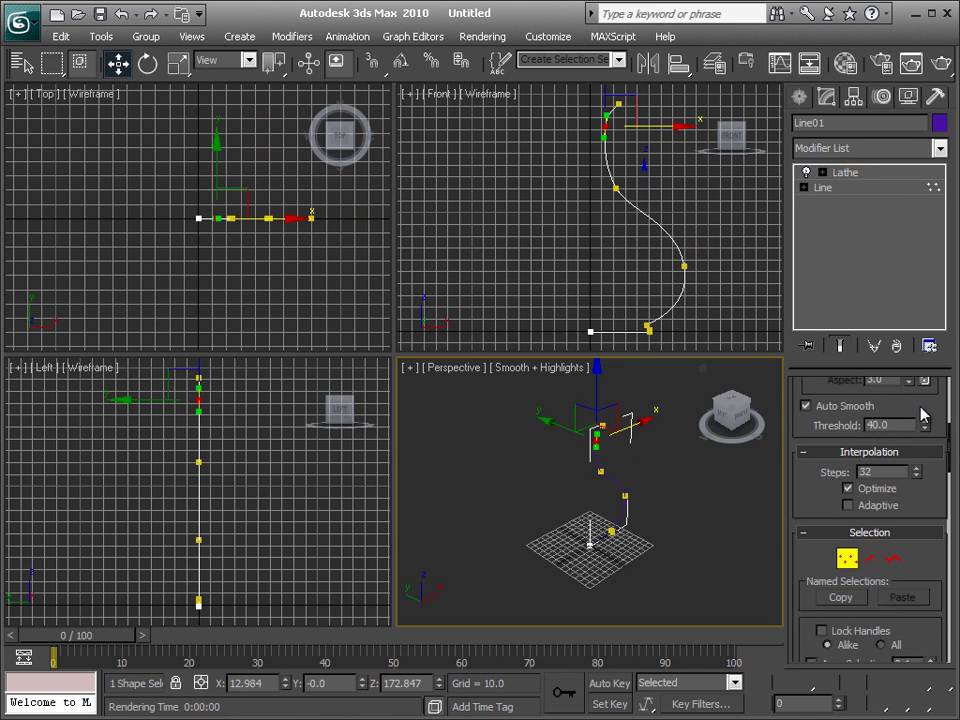
Step: At Spline level, Outline the profile by 3.169 for thick walls, then exit sub-object mode
click(889, 558)
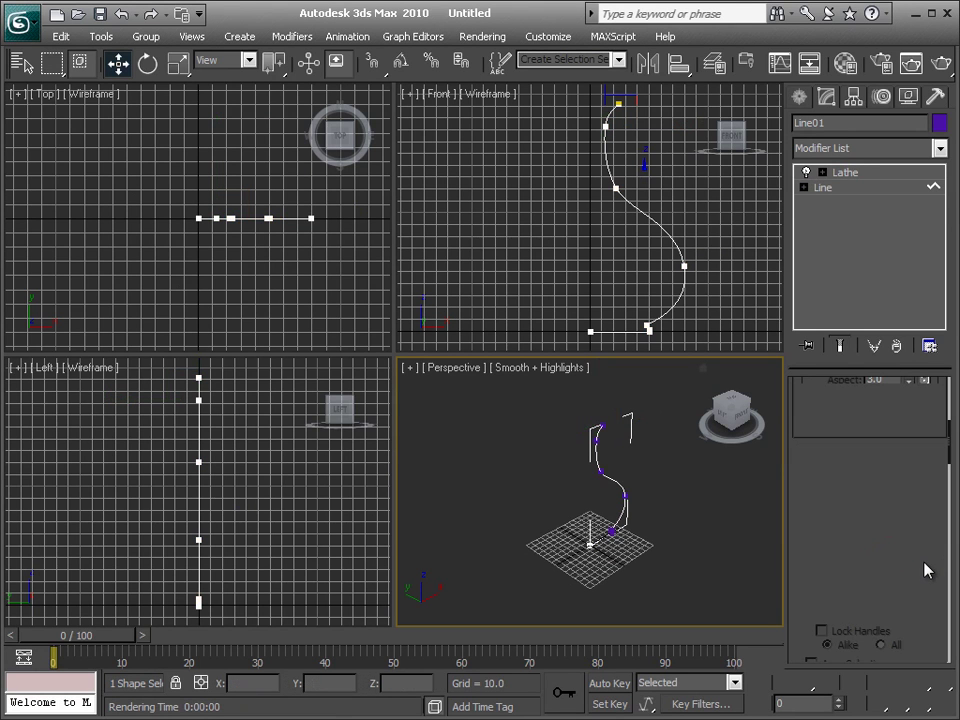
right_click(921, 561)
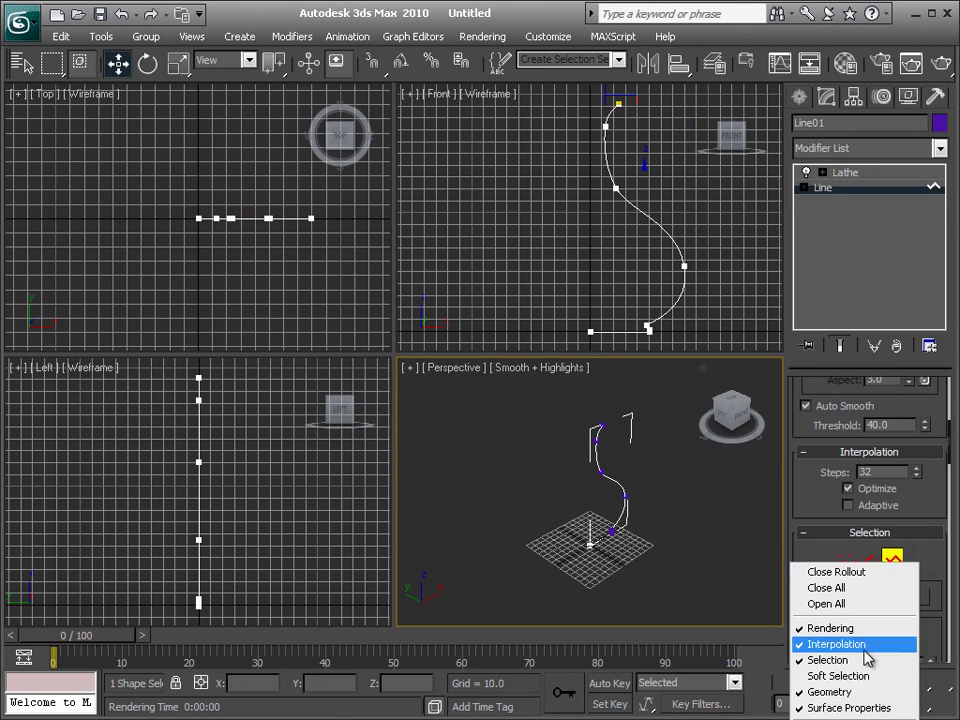
click(864, 692)
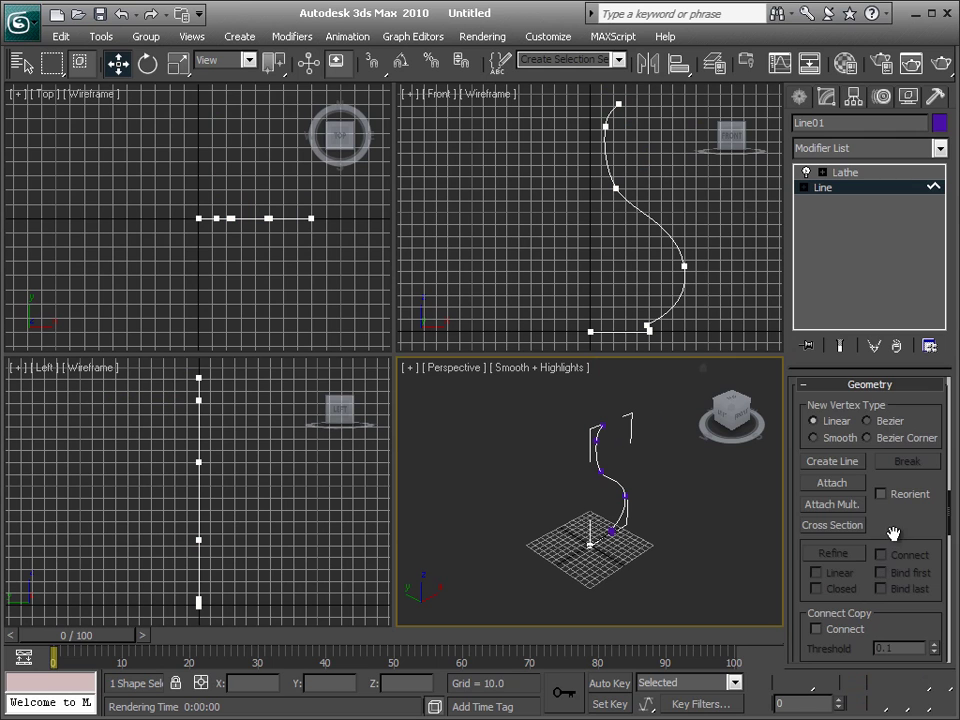
drag(893, 533, 895, 368)
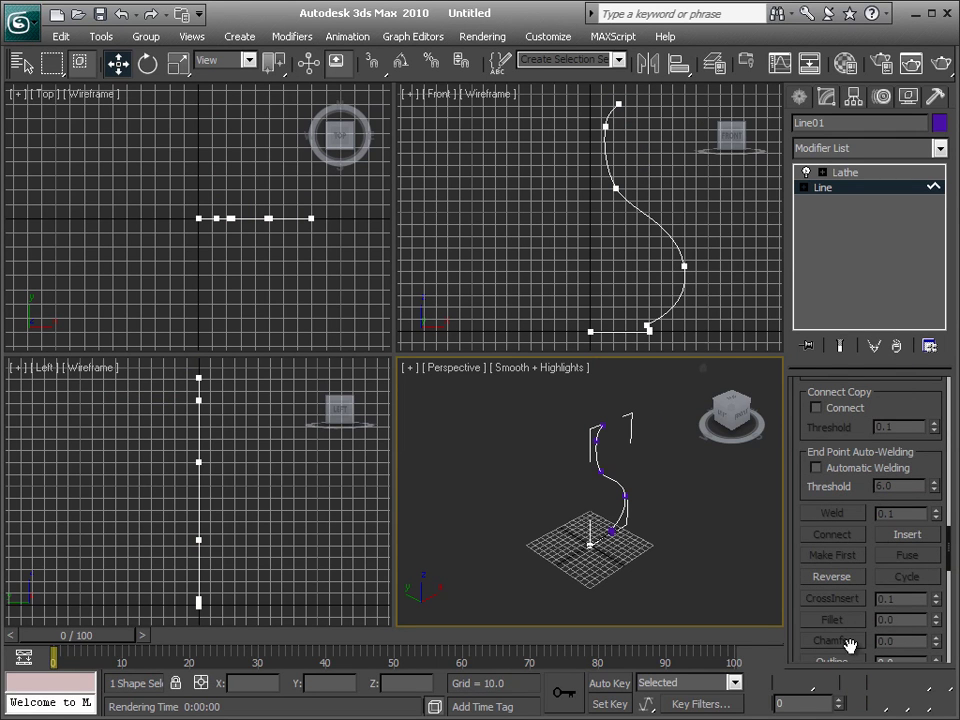
drag(867, 578, 868, 454)
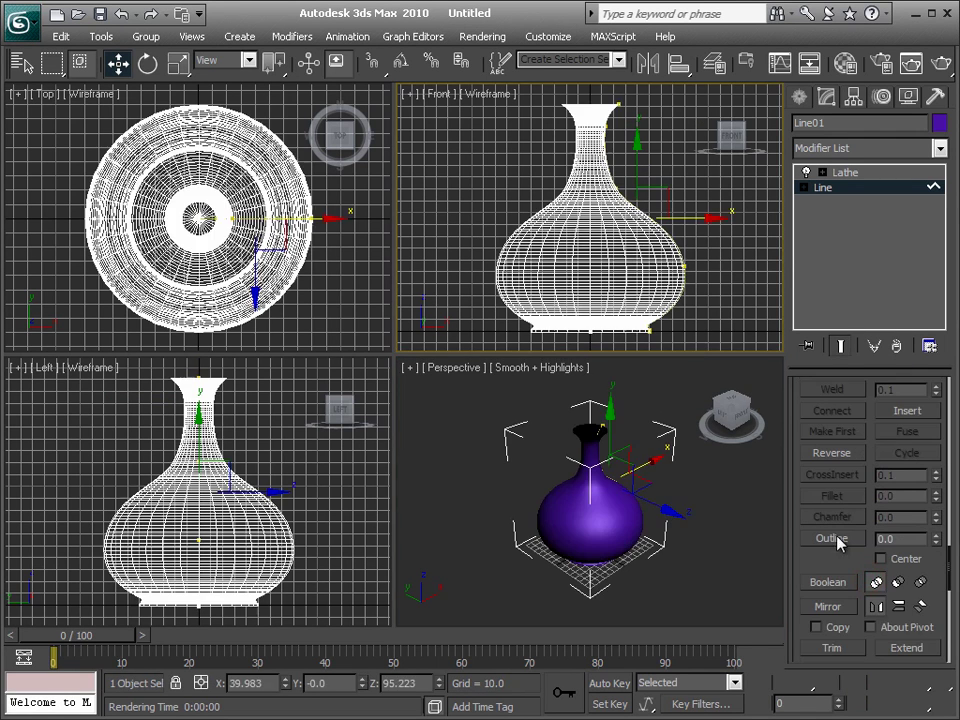
click(838, 538)
mouse_move(688, 261)
mouse_down()
mouse_move(678, 263)
mouse_move(686, 251)
mouse_up()
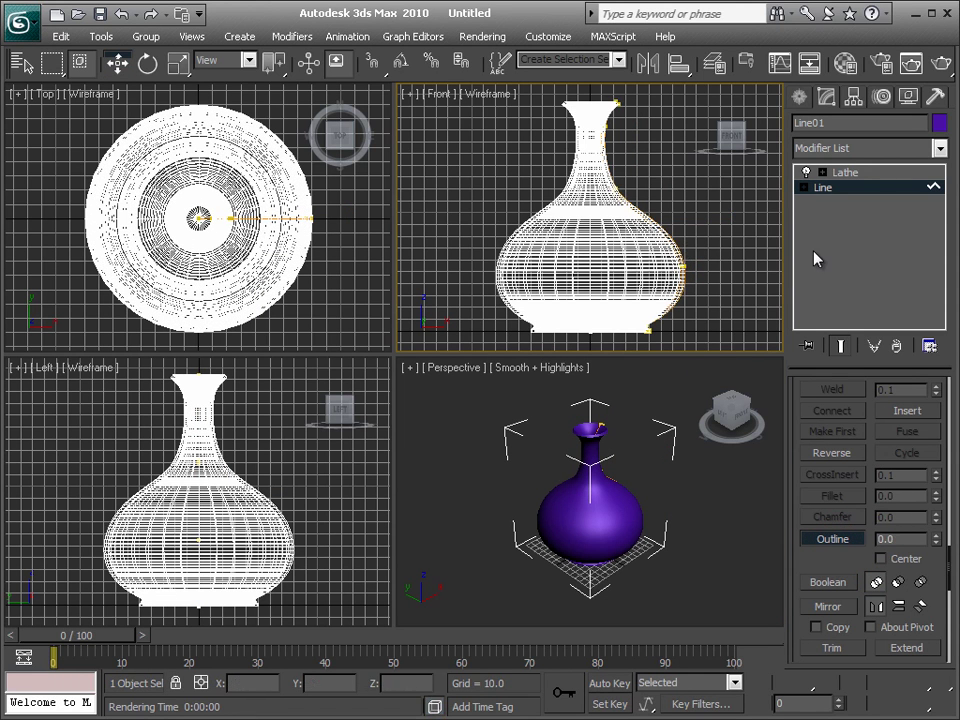
click(848, 189)
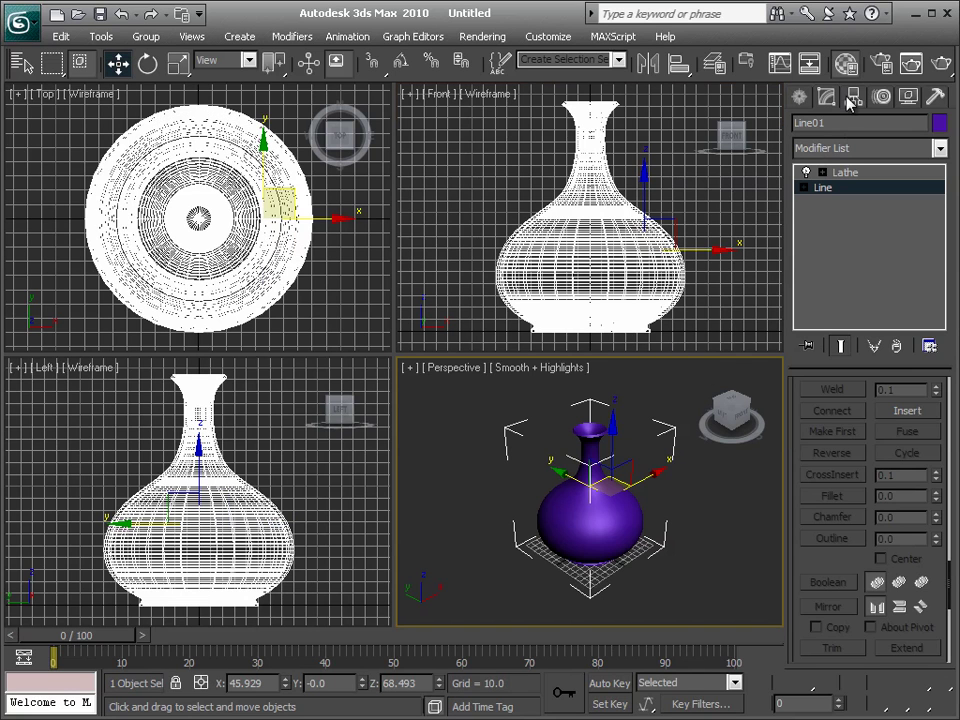
Step: Load dry dirt.jpg as material 01's diffuse Bitmap, then maximize the Perspective view
click(846, 65)
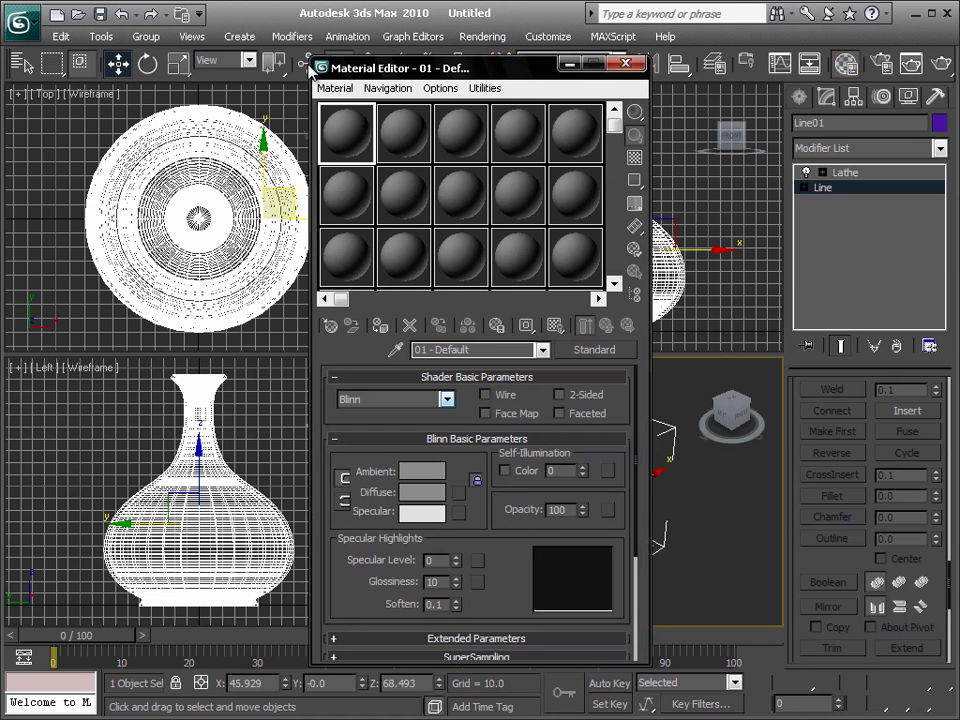
drag(312, 65, 110, 62)
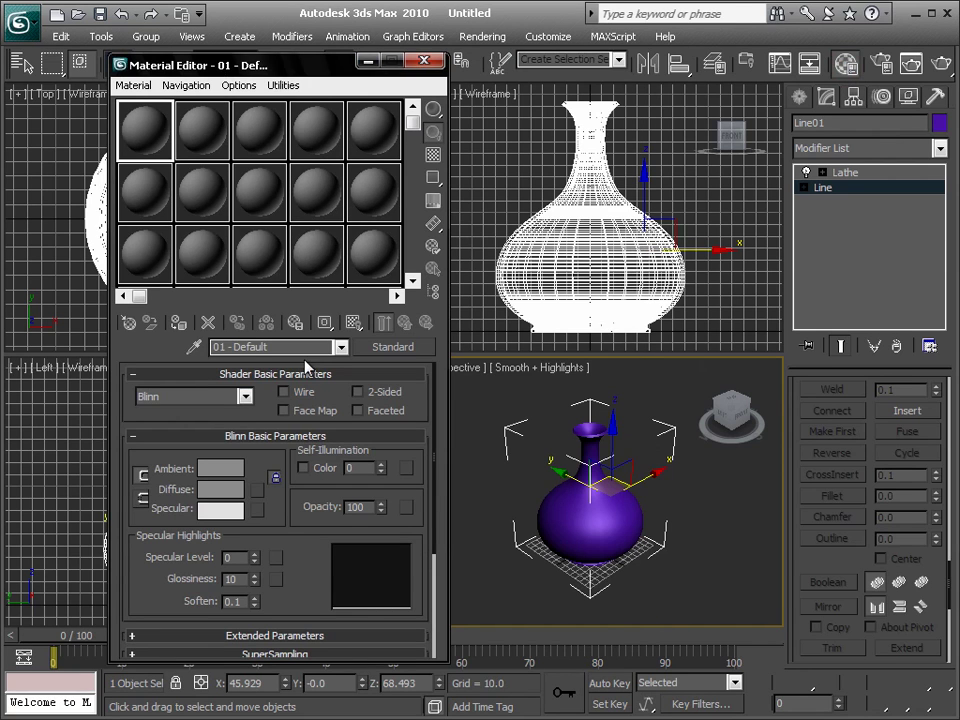
click(257, 490)
double_click(462, 91)
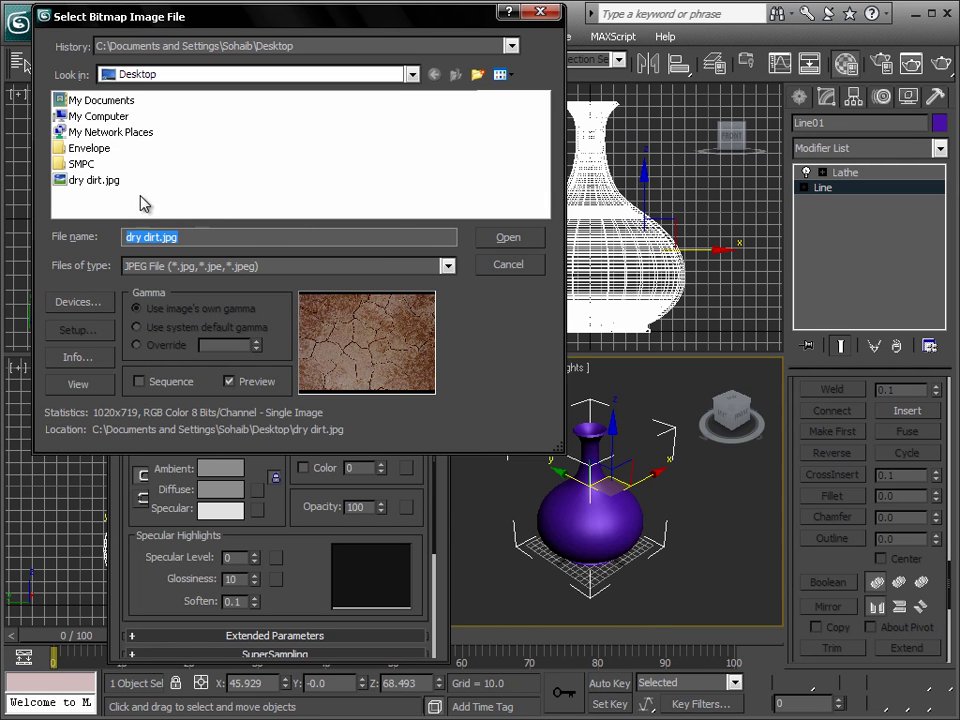
click(80, 181)
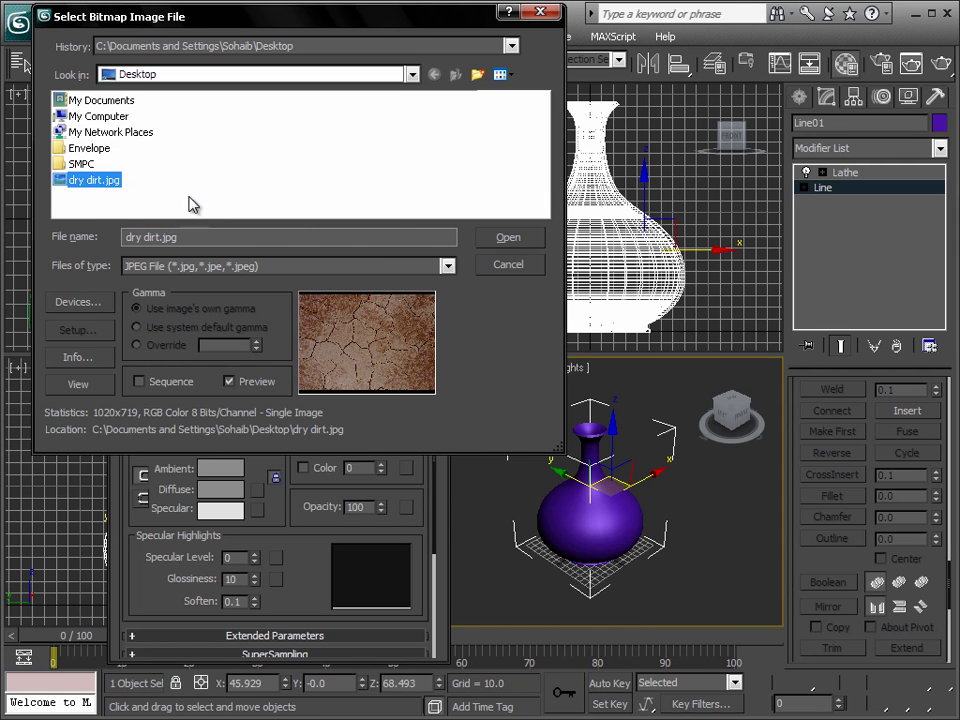
click(497, 240)
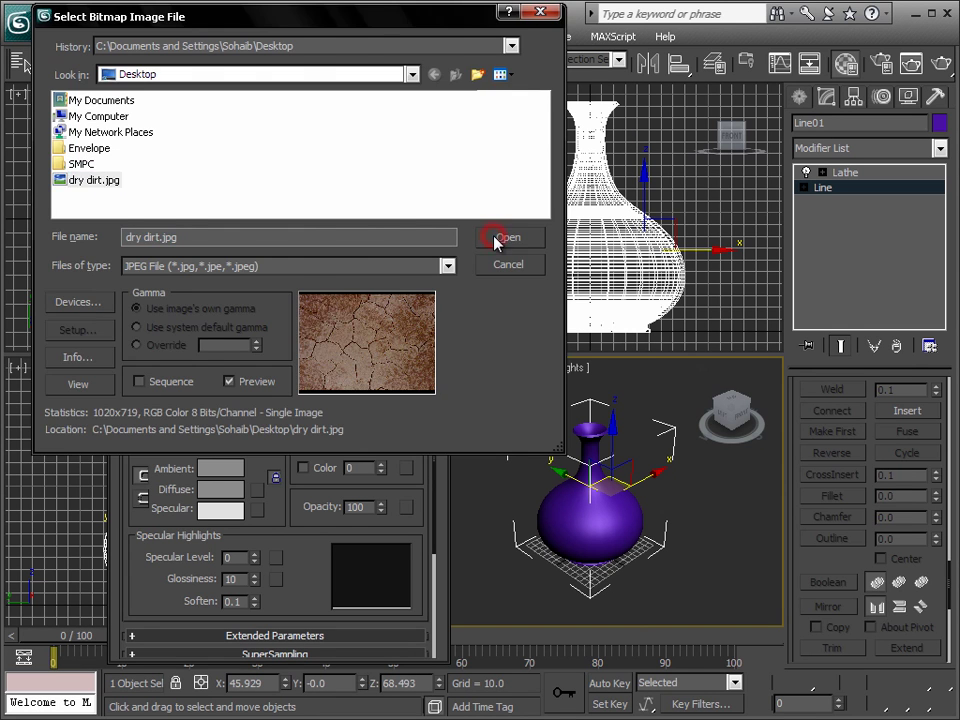
click(613, 500)
key(alt+w)
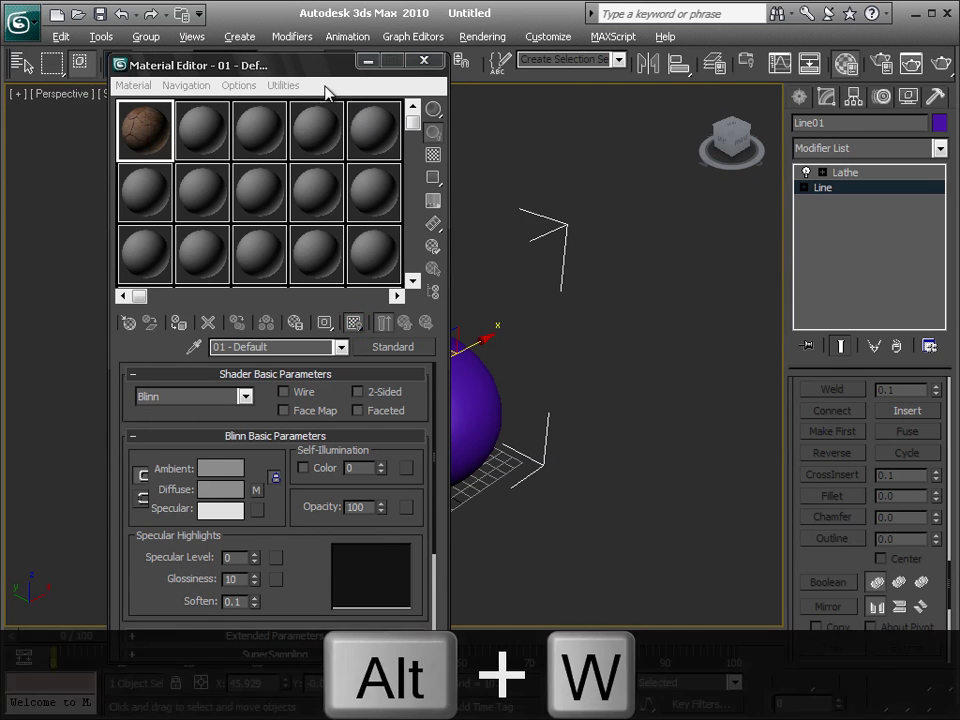
Step: Copy the diffuse dry dirt map onto the material's Bump channel
drag(300, 68, 468, 54)
drag(693, 62, 816, 39)
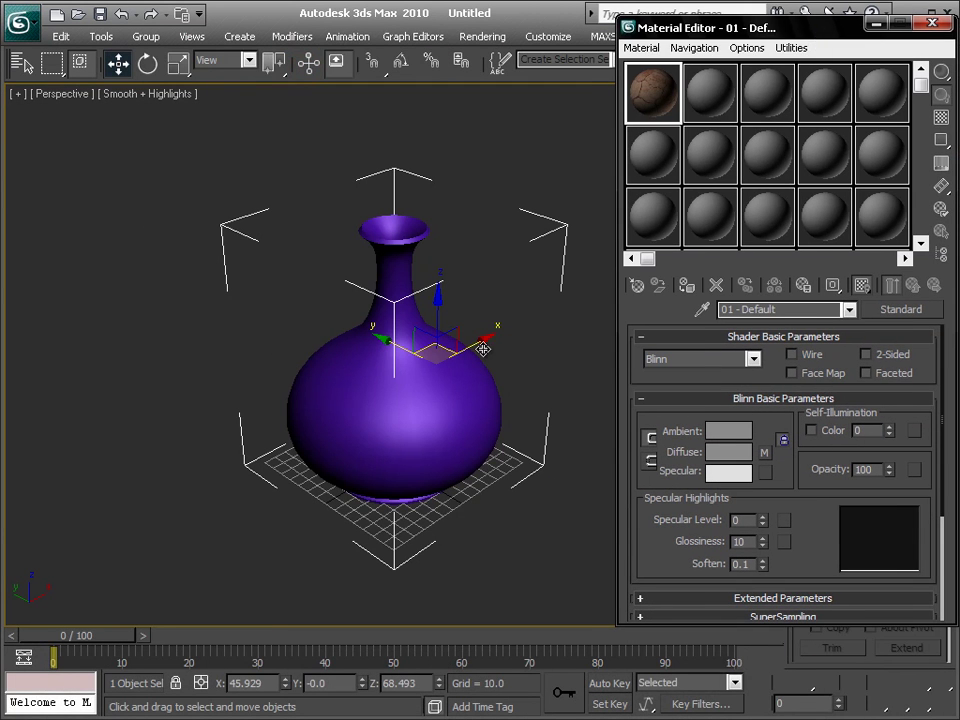
scroll(470, 376, up, 3)
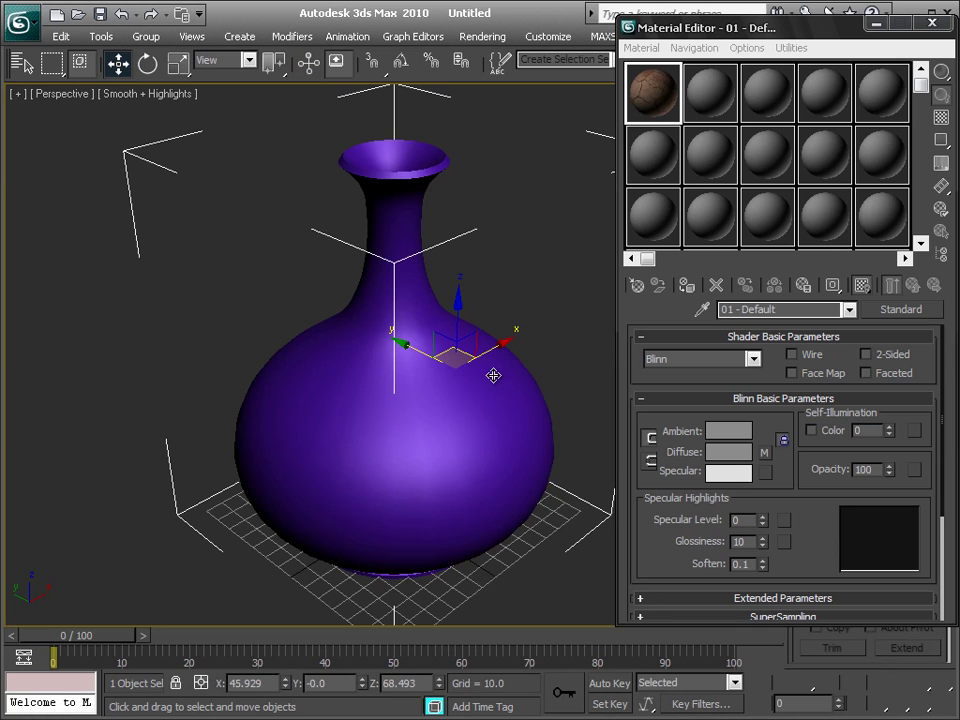
alt+middle_drag(454, 423, 446, 401)
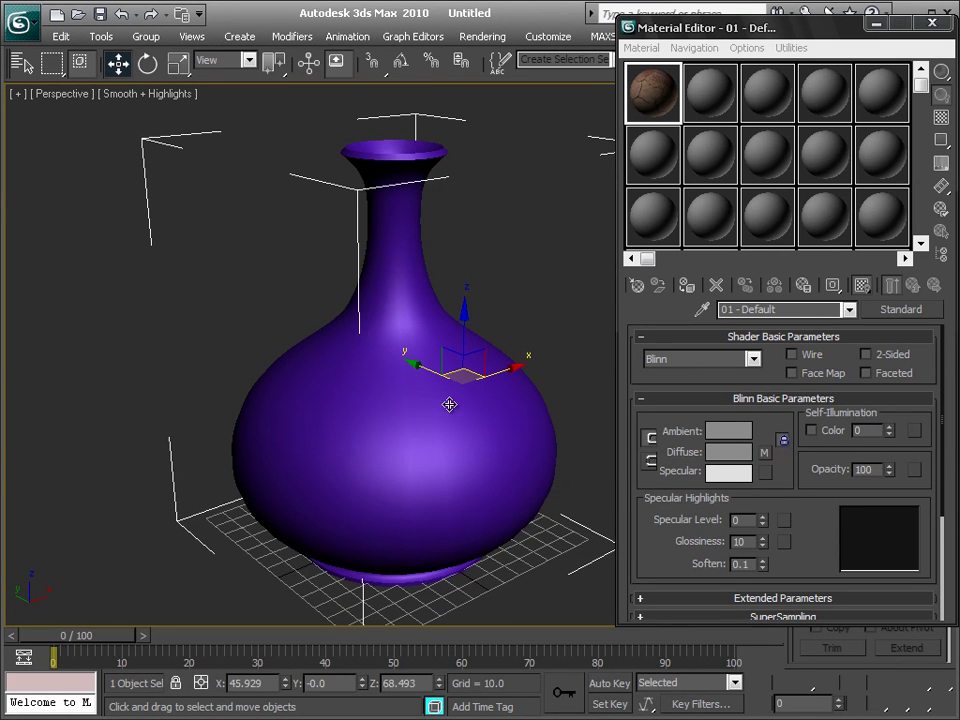
drag(779, 497, 778, 261)
click(785, 478)
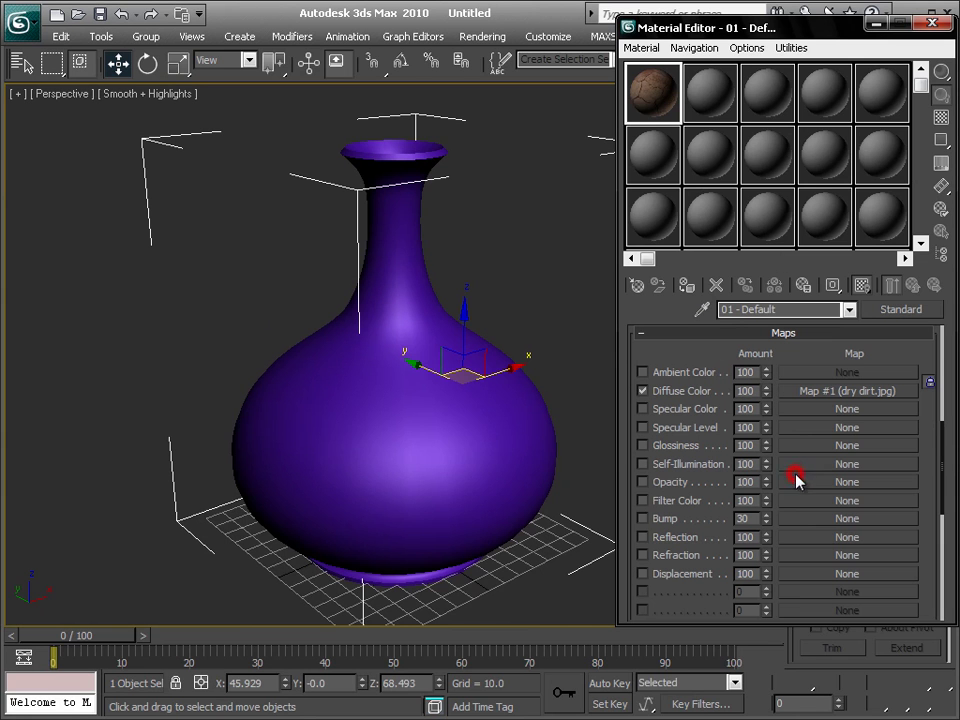
drag(830, 391, 818, 538)
click(759, 387)
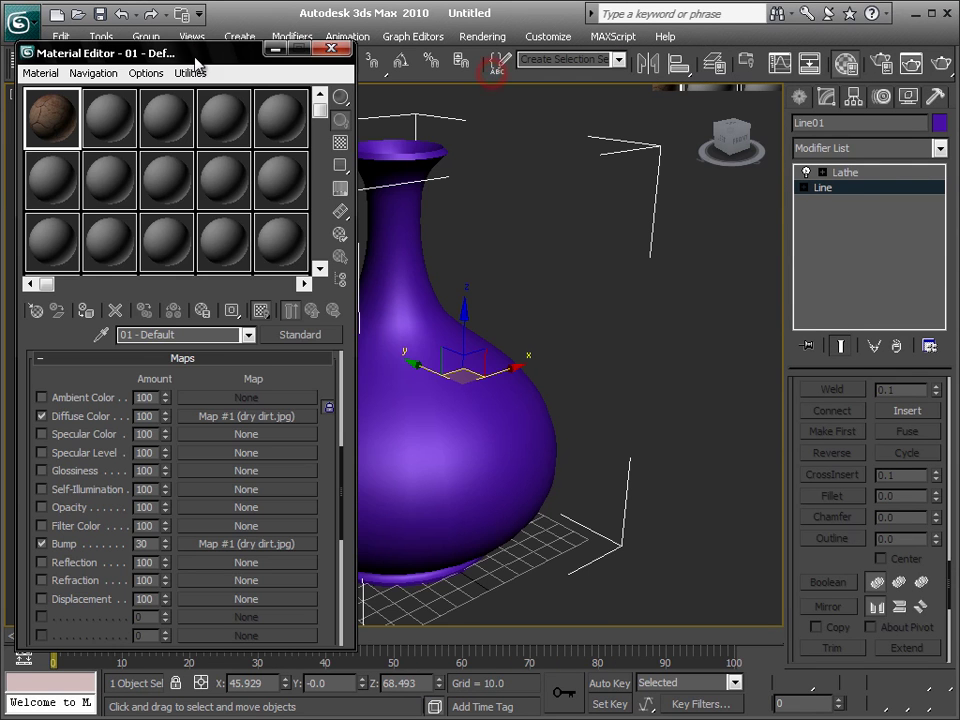
Step: Open an enlarged material preview and set the bump amount to 50
drag(492, 77, 186, 58)
double_click(36, 120)
double_click(133, 540)
text(50)
key(Return)
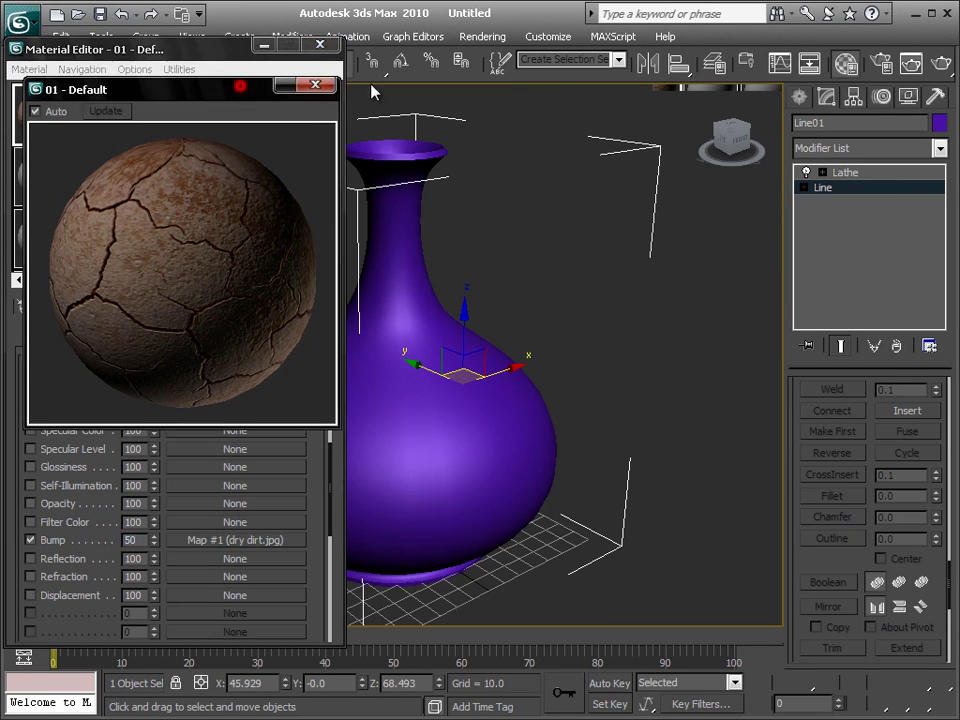
Step: Set Specular Level 15 and Glossiness 45, then drag the dirt material onto the vase
drag(250, 89, 562, 83)
click(262, 376)
right_click(262, 376)
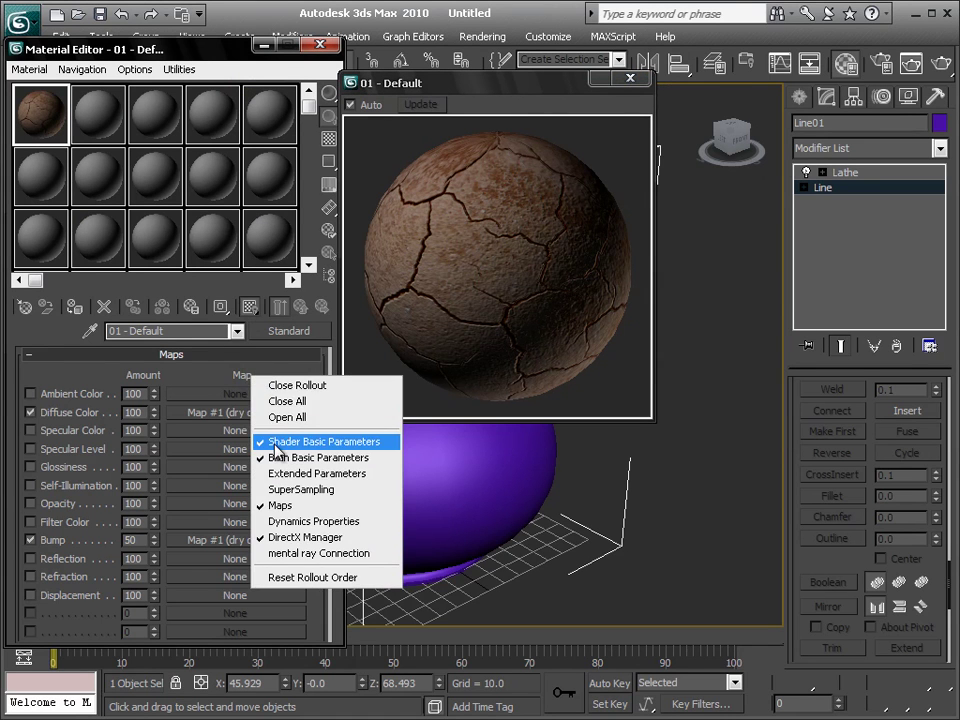
click(285, 446)
double_click(137, 538)
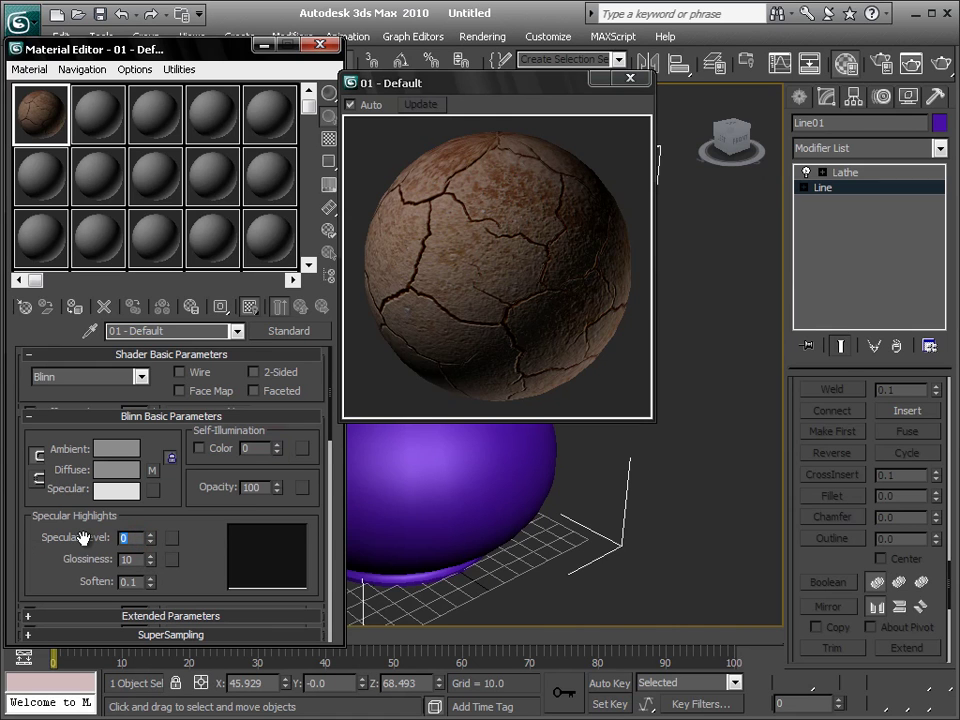
text(15)
key(Return)
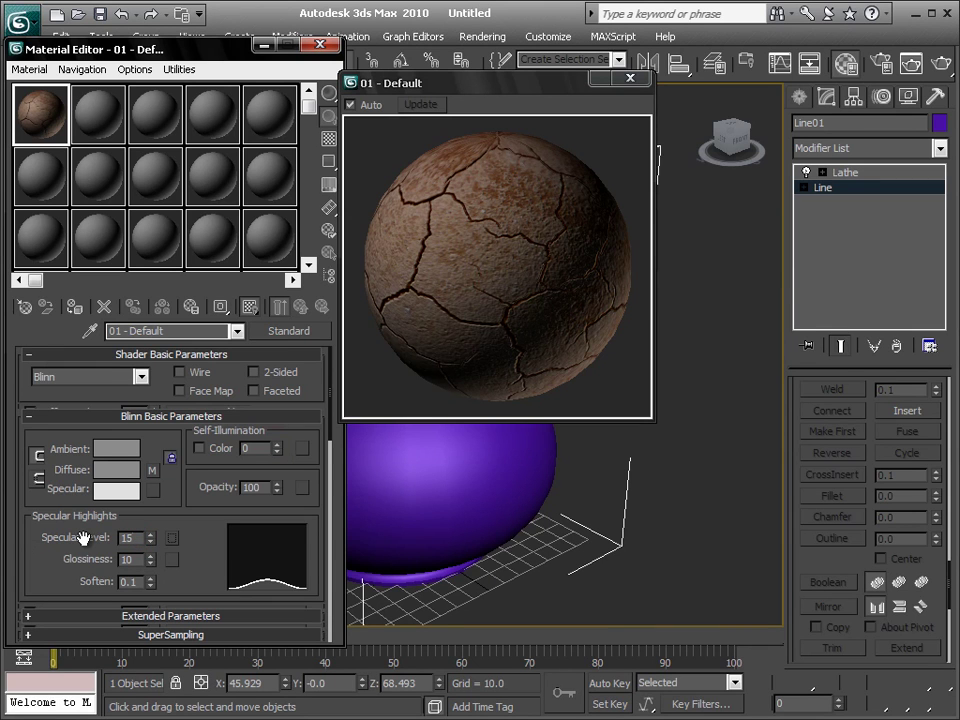
key(Tab)
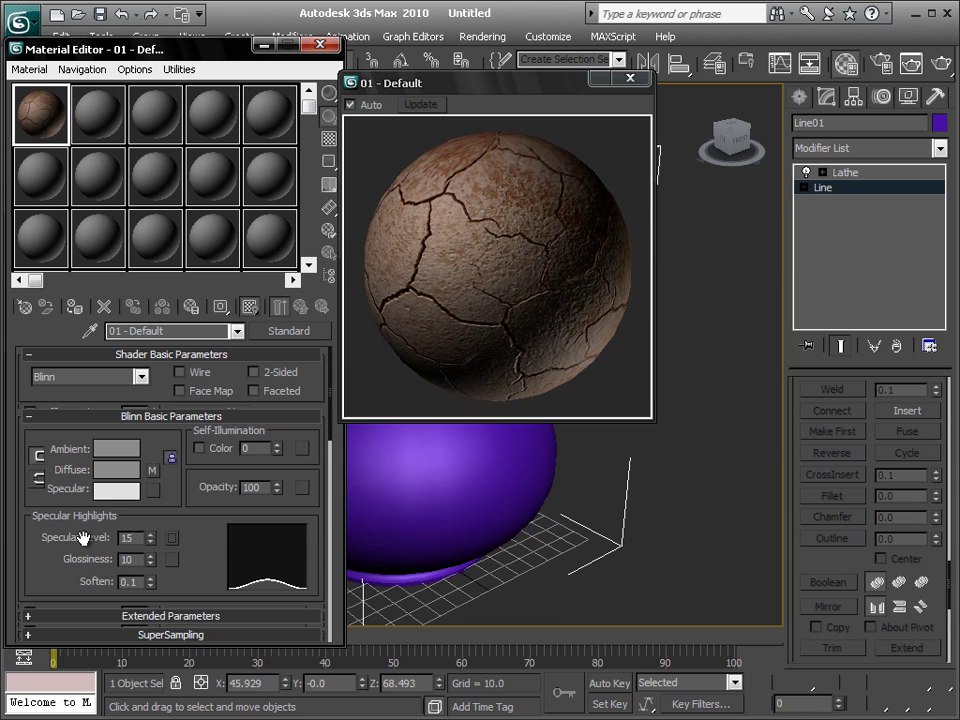
text(45)
key(Return)
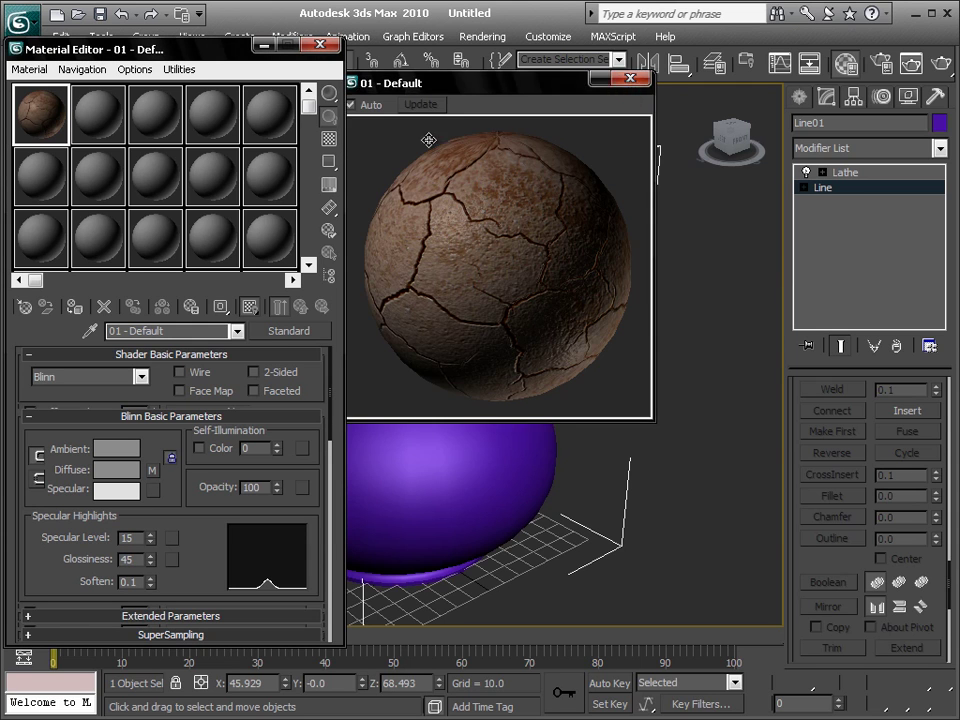
drag(40, 112, 30, 104)
drag(85, 138, 370, 250)
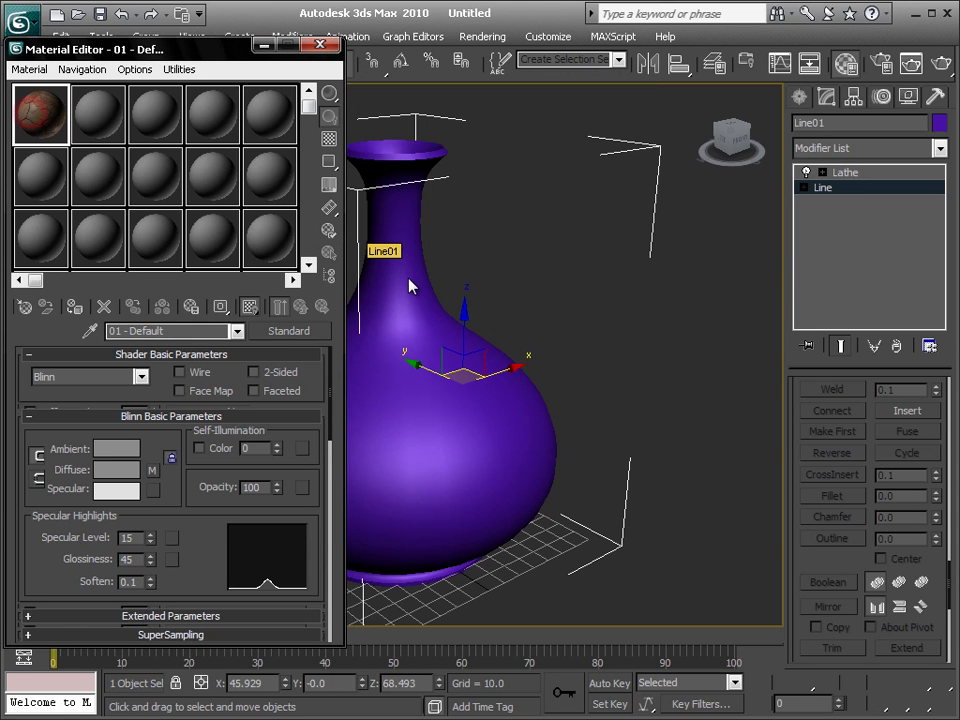
Step: Tile the dirt map 5 in U and V with Mirror on, then select sample slot 2
click(153, 472)
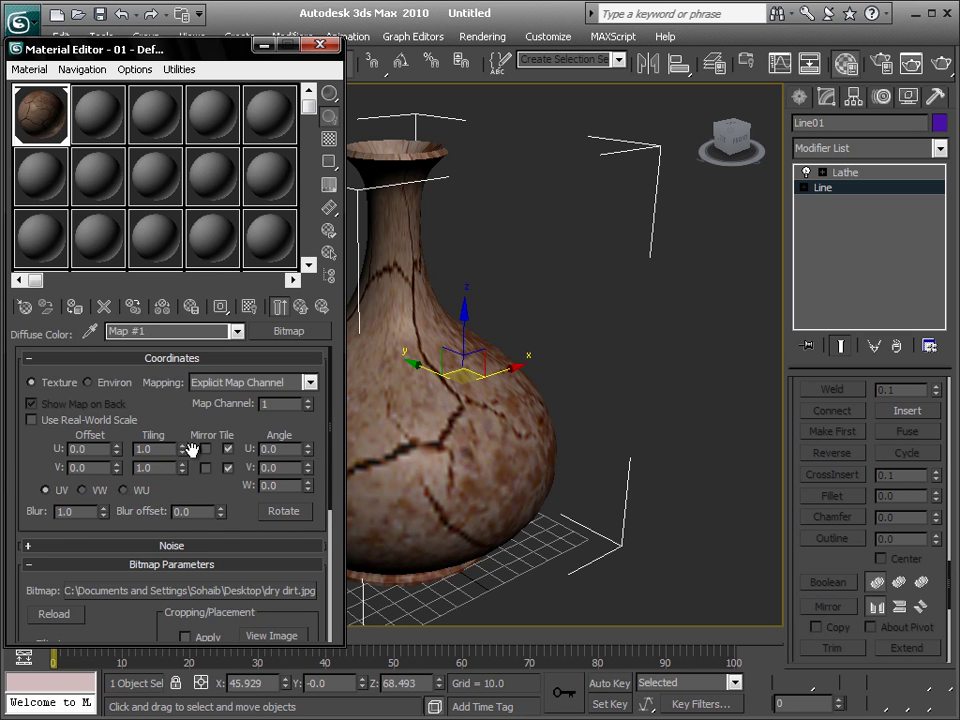
click(150, 449)
key(Tab)
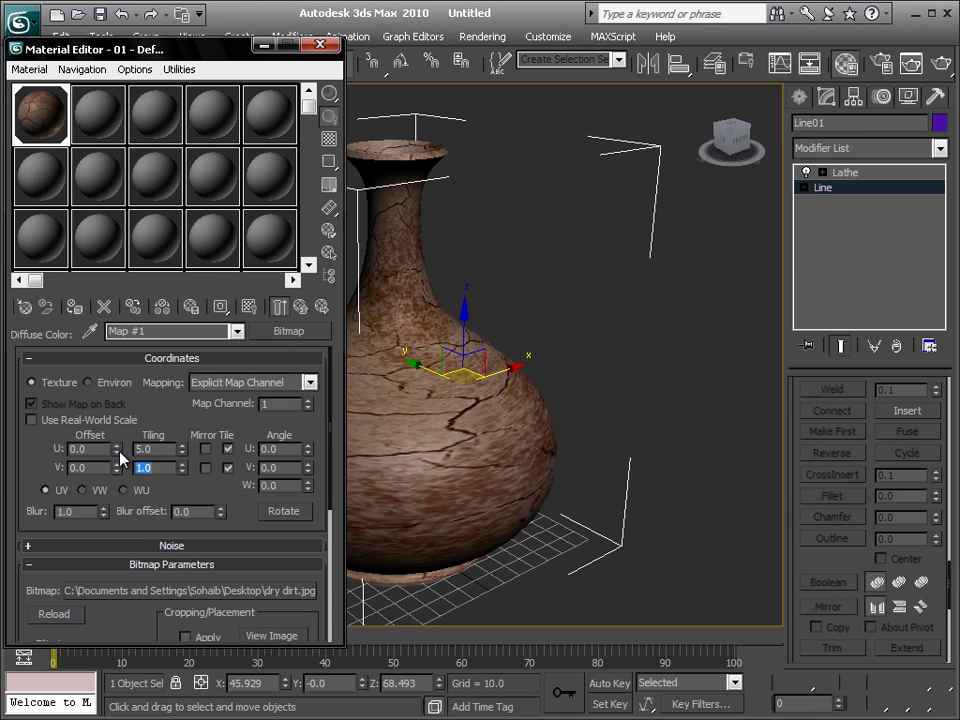
text(5)
key(Return)
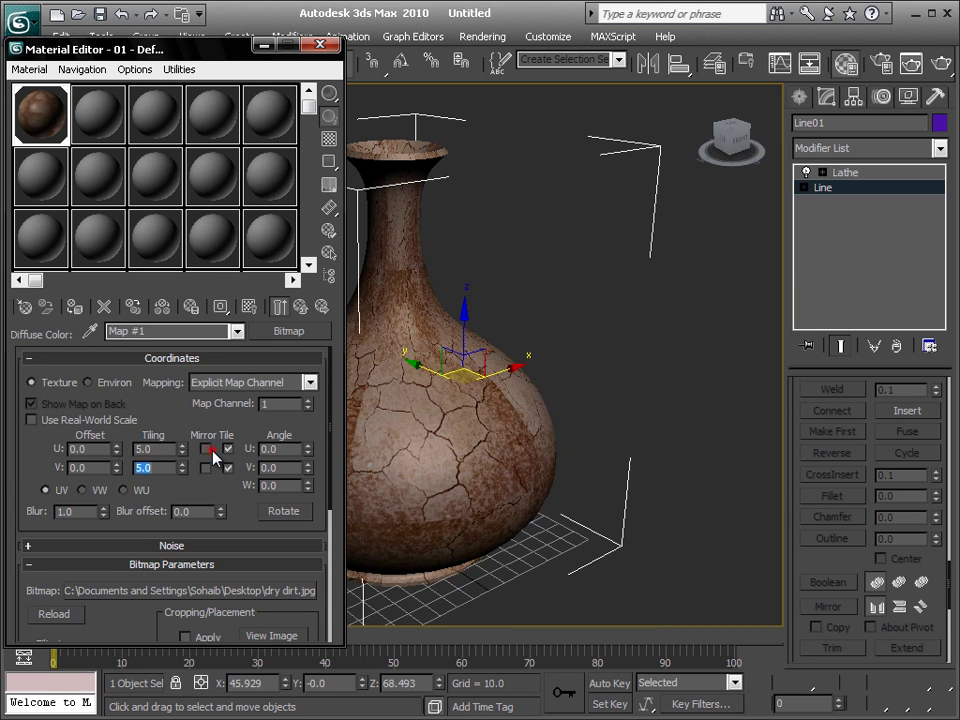
click(206, 468)
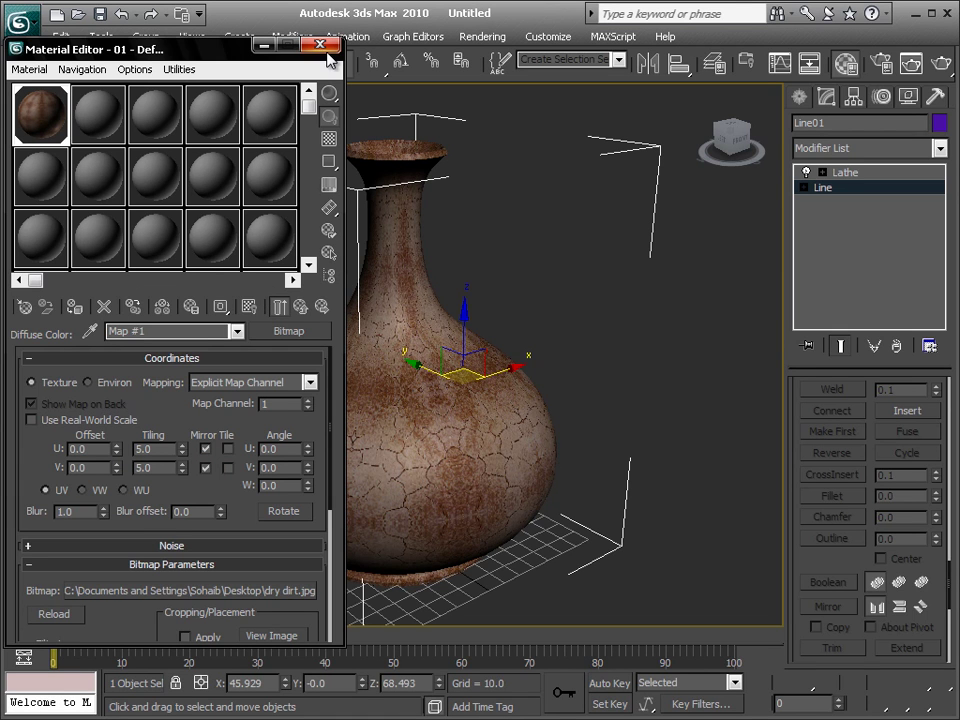
click(104, 118)
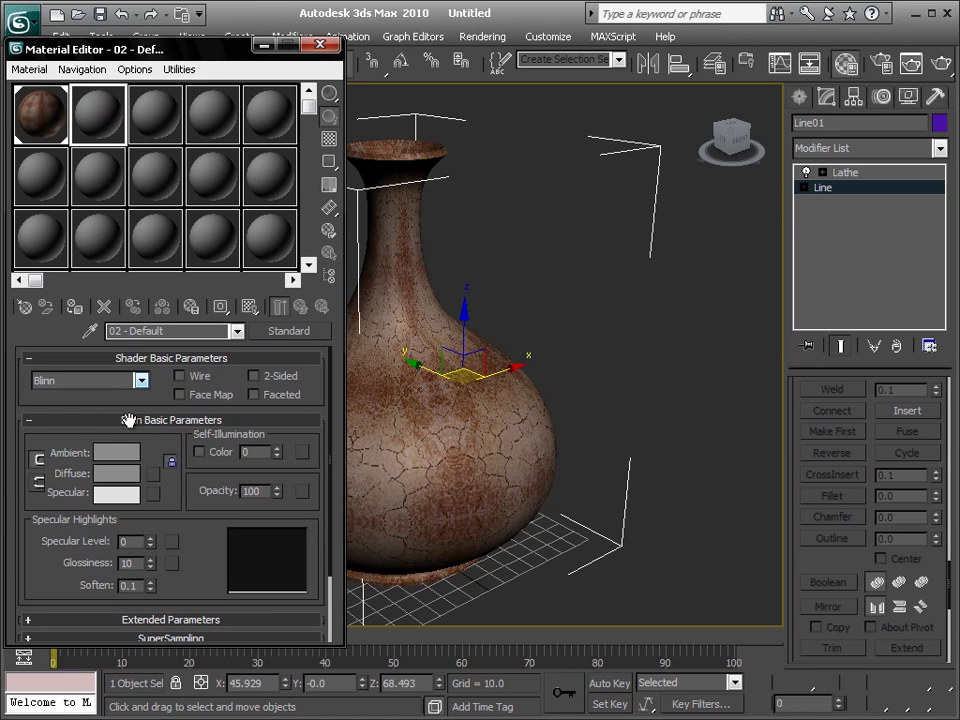
Step: Set Material 02's ambient, diffuse and specular colours to white (255), then restore the four viewports
click(133, 458)
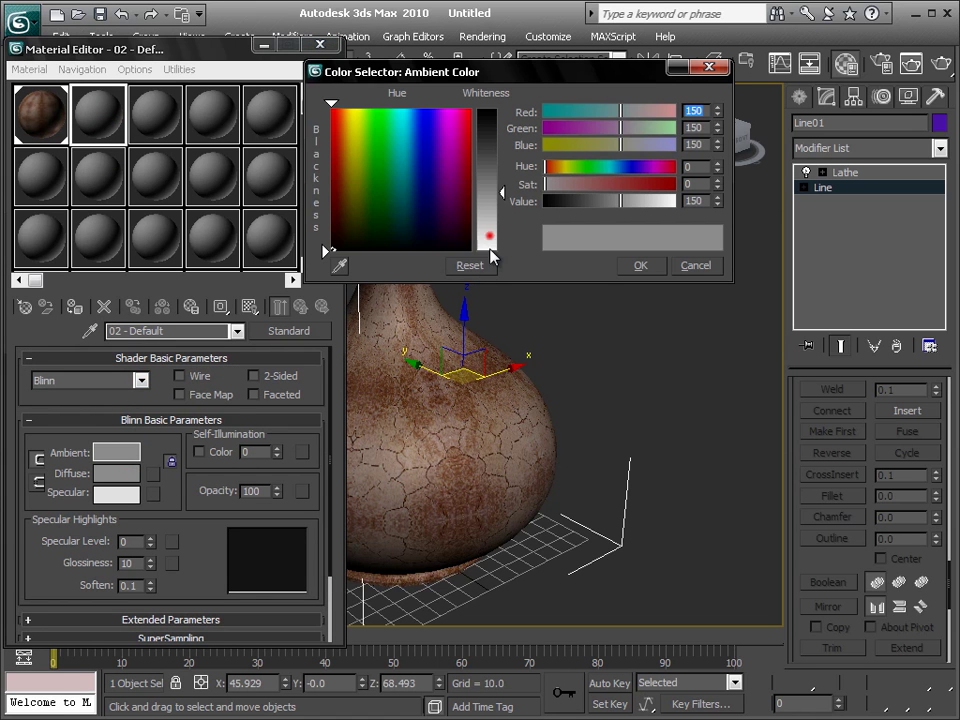
click(491, 252)
click(118, 495)
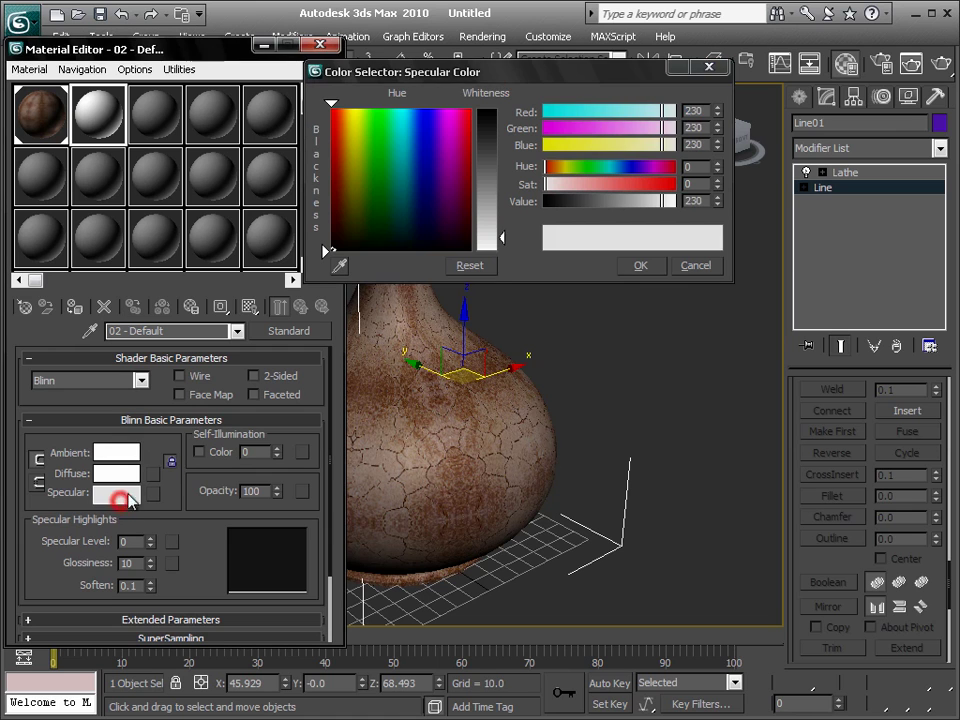
click(492, 250)
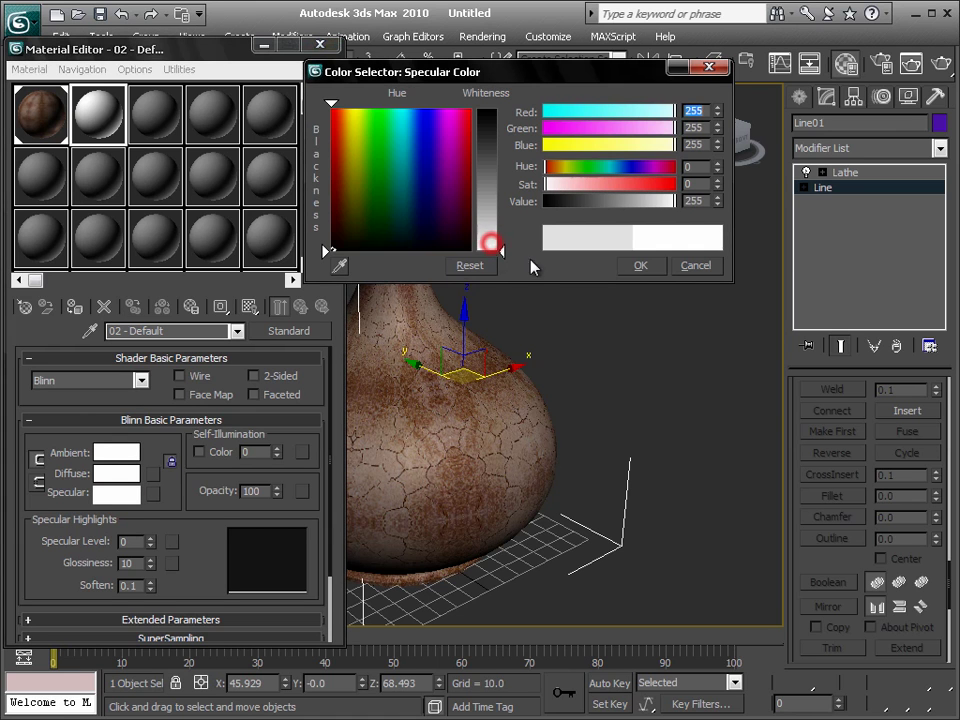
click(636, 268)
key(alt+w)
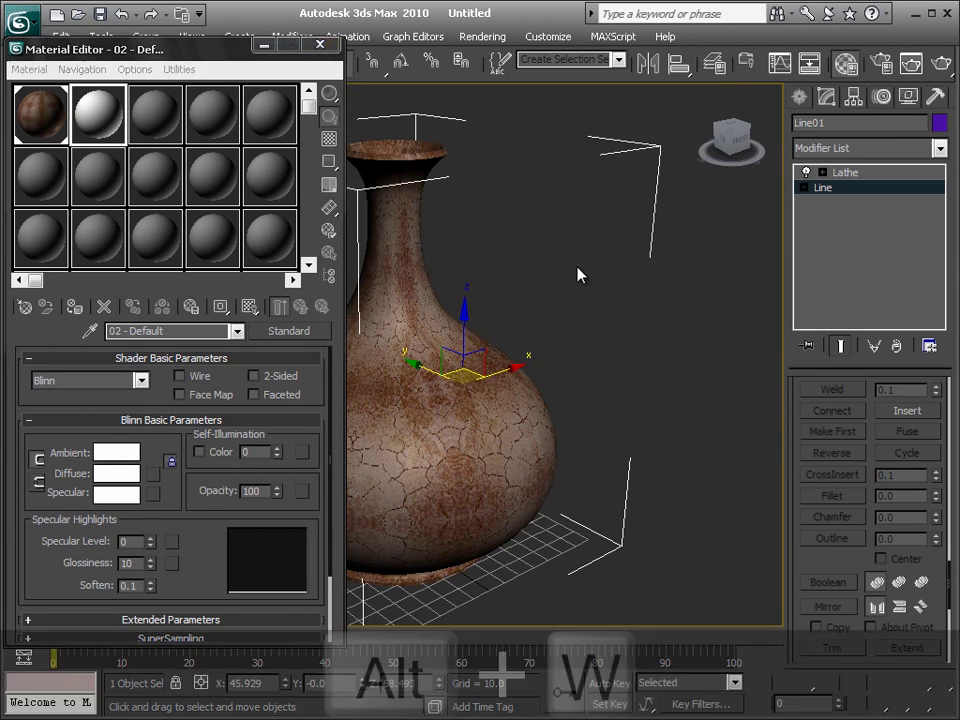
key(alt+w)
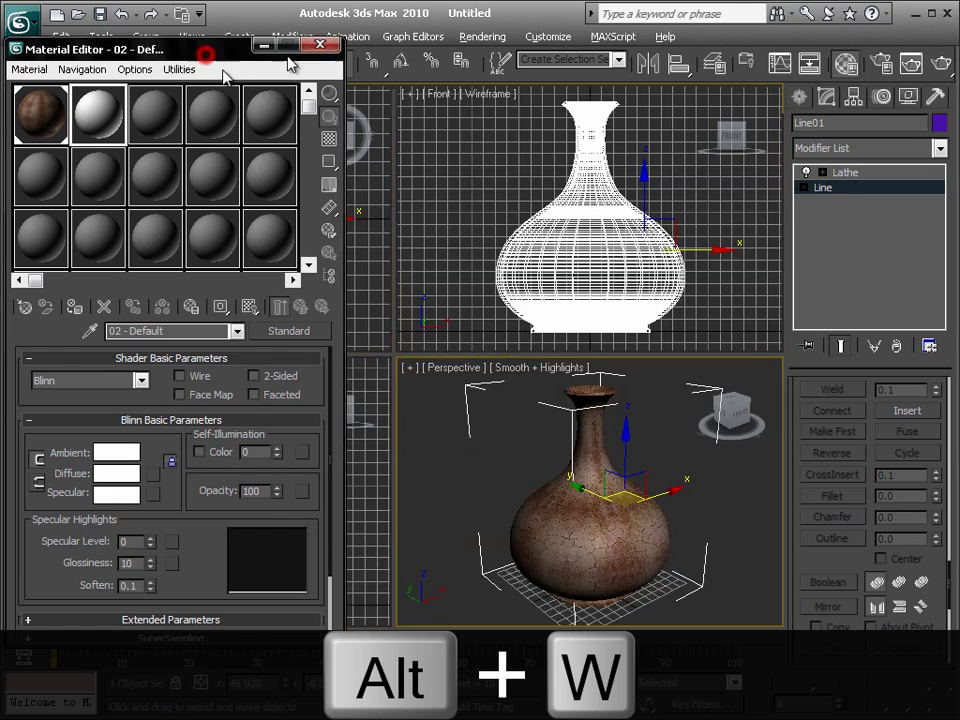
Step: Draw a large Standard Primitives plane around the vase in the Top view
drag(205, 50, 608, 54)
click(172, 233)
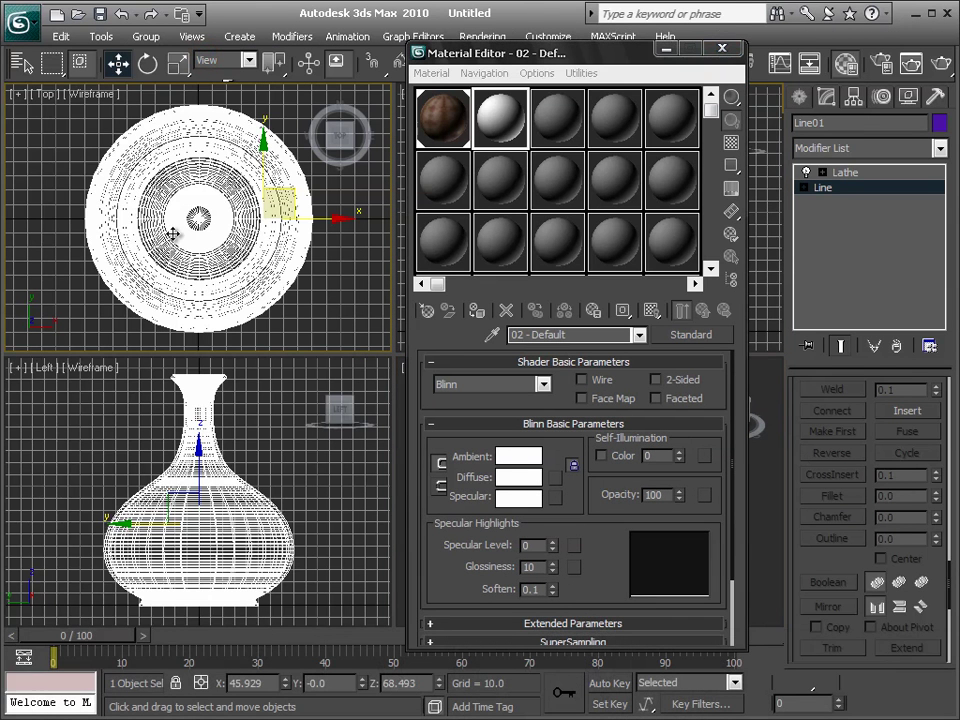
scroll(172, 233, down, 4)
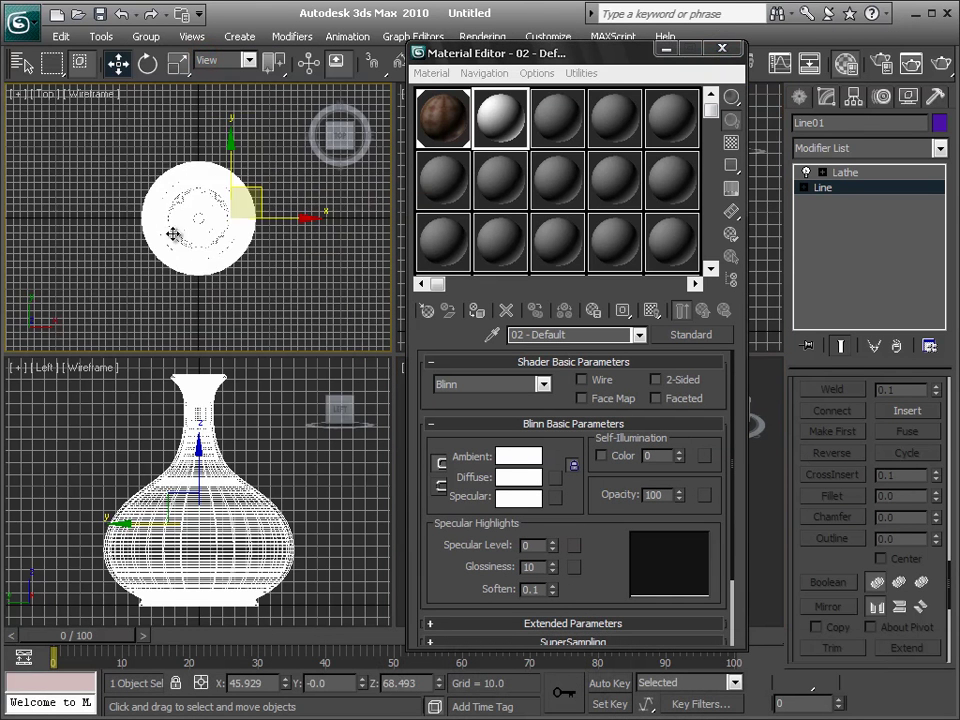
scroll(172, 233, down, 2)
scroll(172, 233, down, 2)
scroll(172, 233, down, 1)
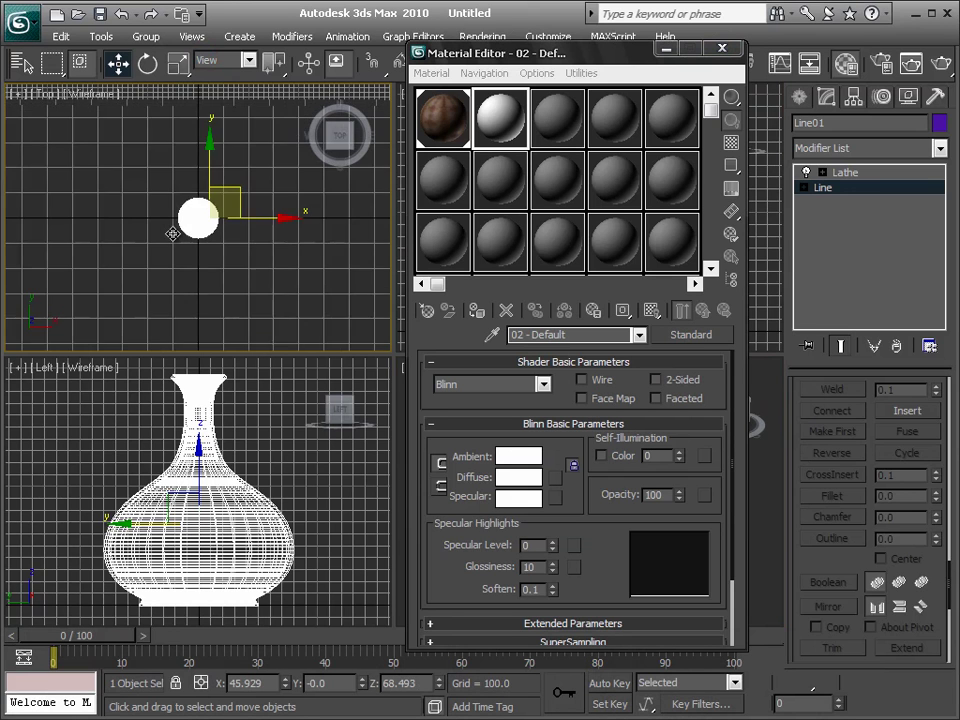
scroll(172, 233, down, 2)
click(801, 98)
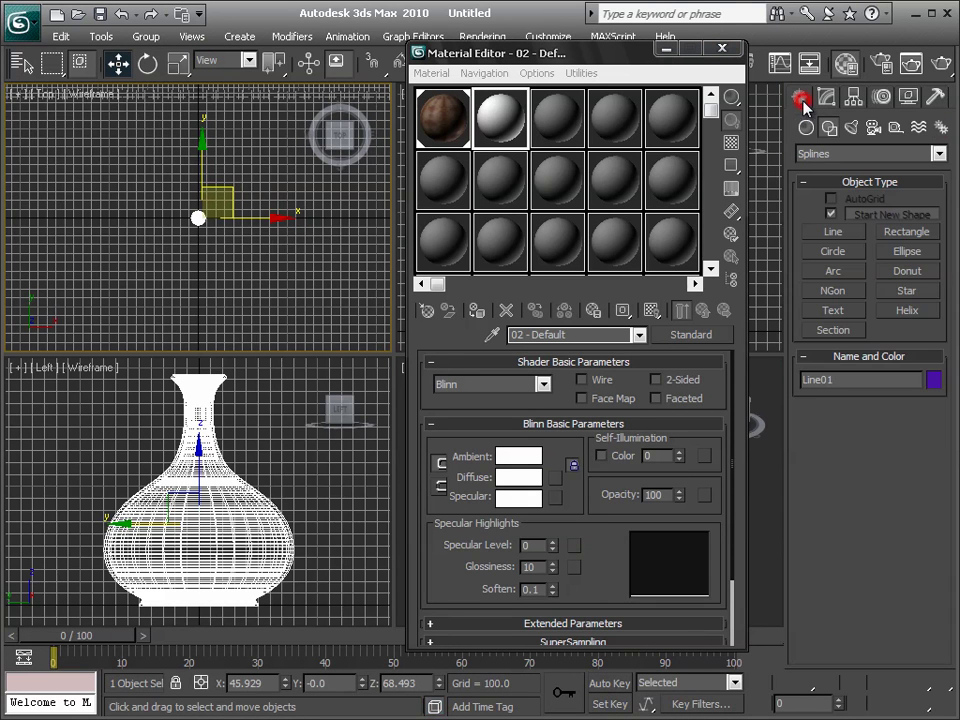
click(807, 130)
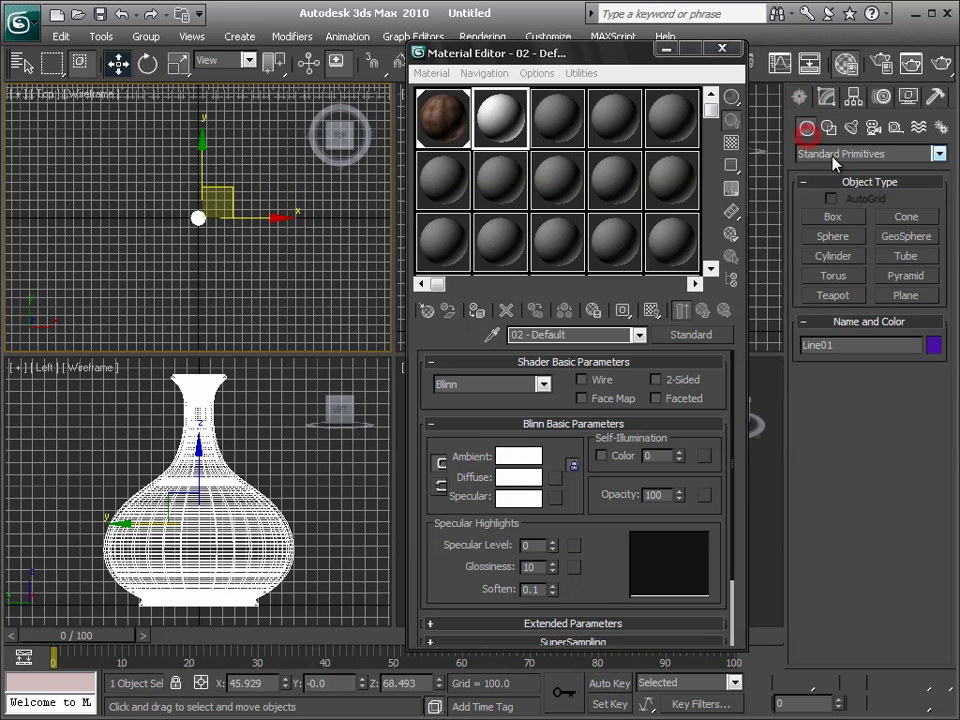
click(906, 295)
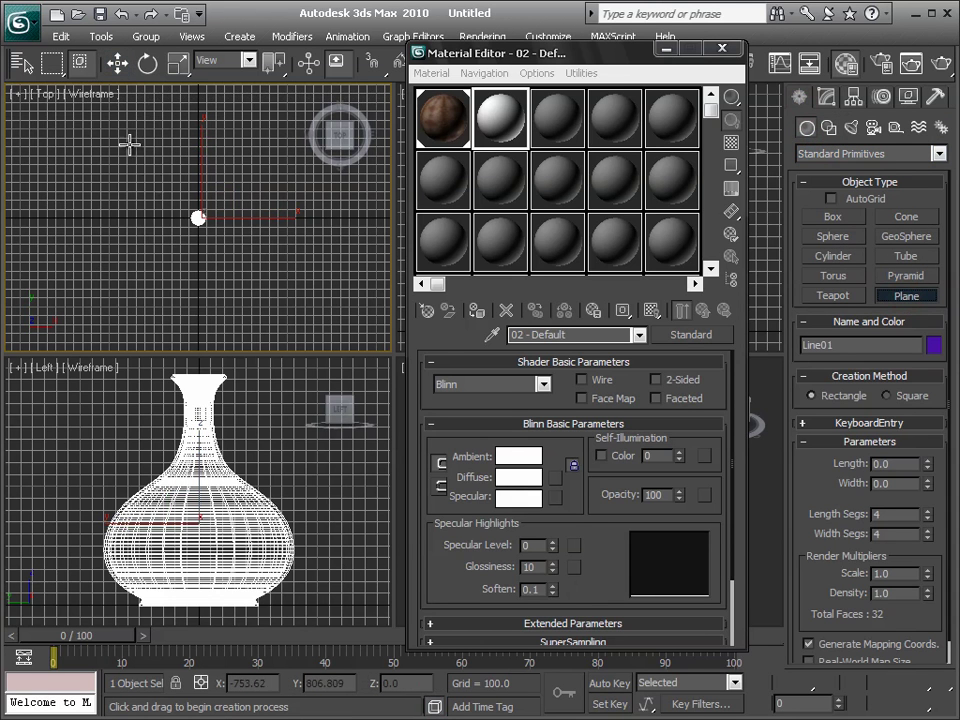
click(80, 107)
drag(256, 279, 328, 292)
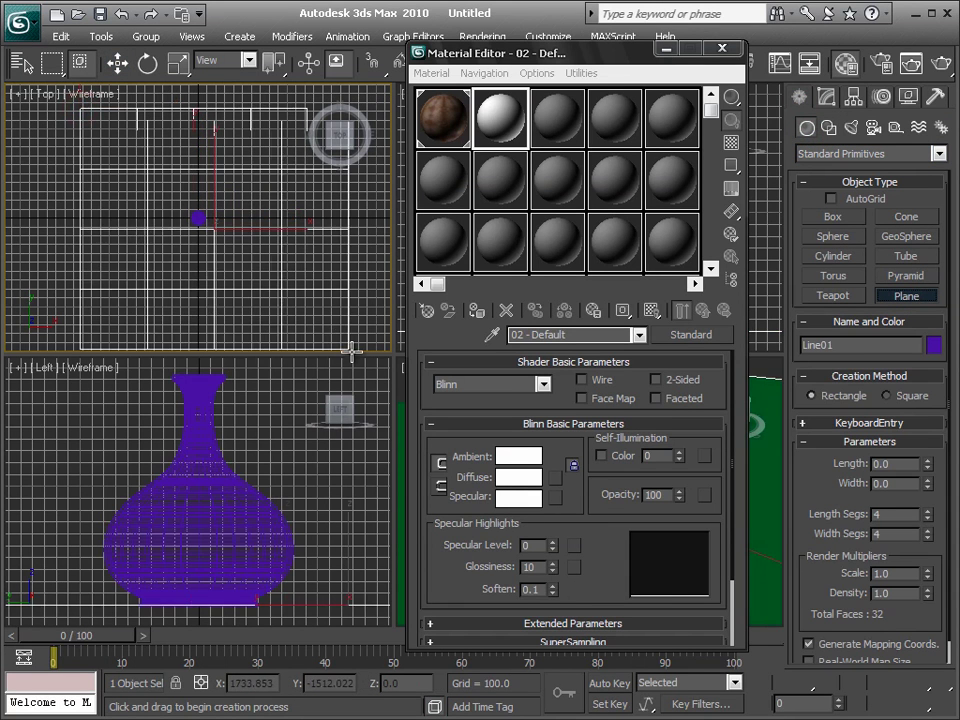
right_click(328, 292)
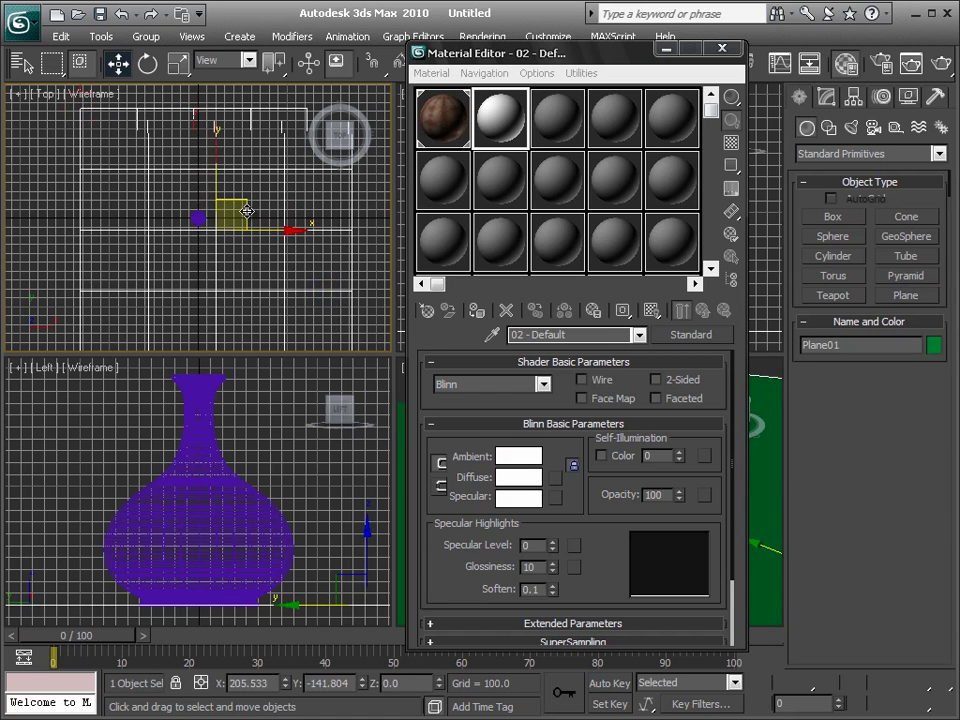
Step: Centre the plane under the vase, apply the white 02 - Default material, and maximize Perspective
drag(242, 206, 221, 192)
mouse_move(499, 125)
mouse_down()
mouse_move(313, 232)
mouse_move(302, 216)
mouse_up()
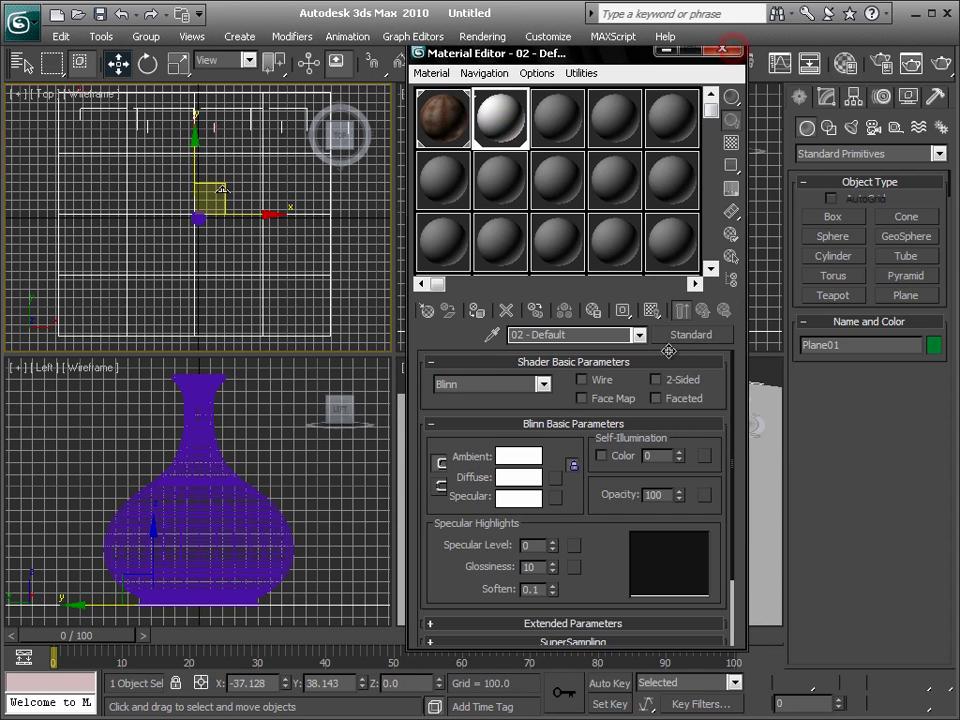
click(722, 47)
key(alt+w)
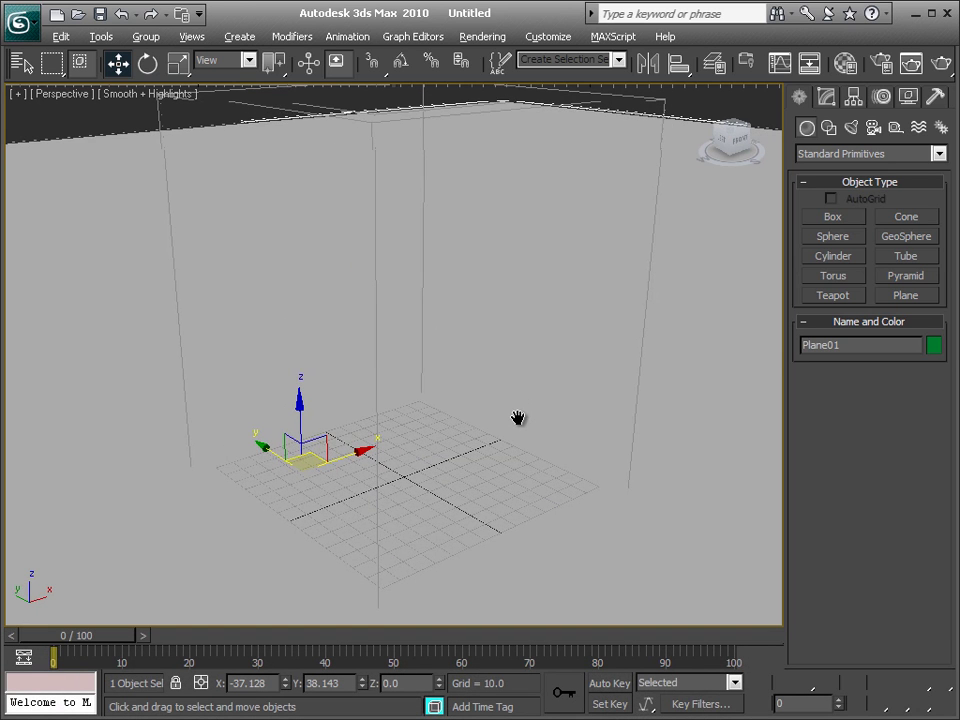
Step: Zoom, orbit and nudge the Perspective view so the whole vase sits centred on the white plane
middle_drag(518, 418, 518, 424)
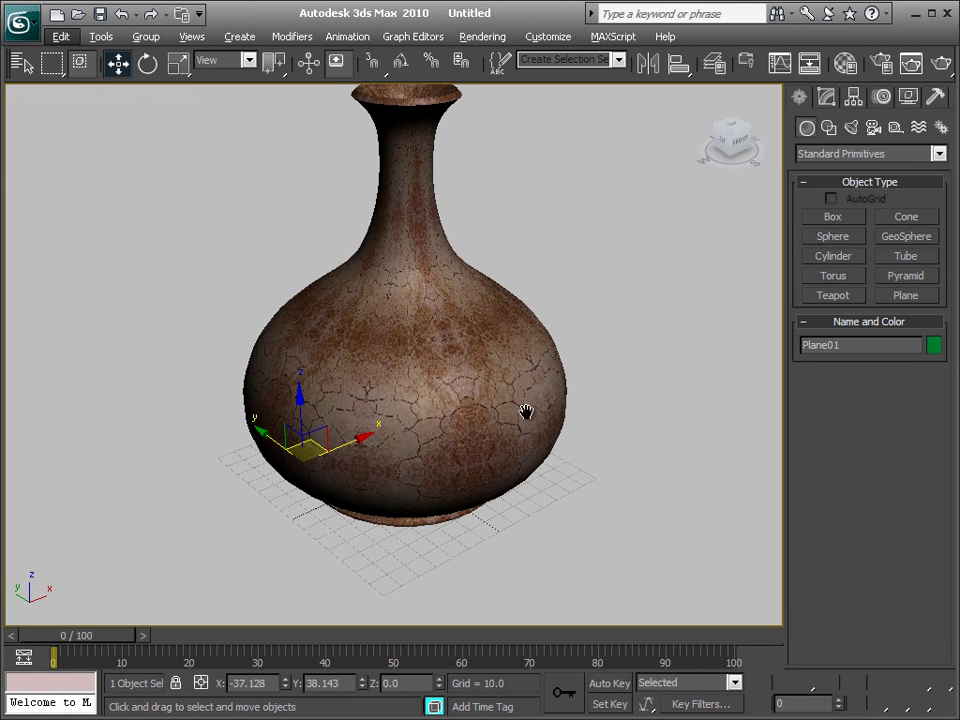
click(876, 683)
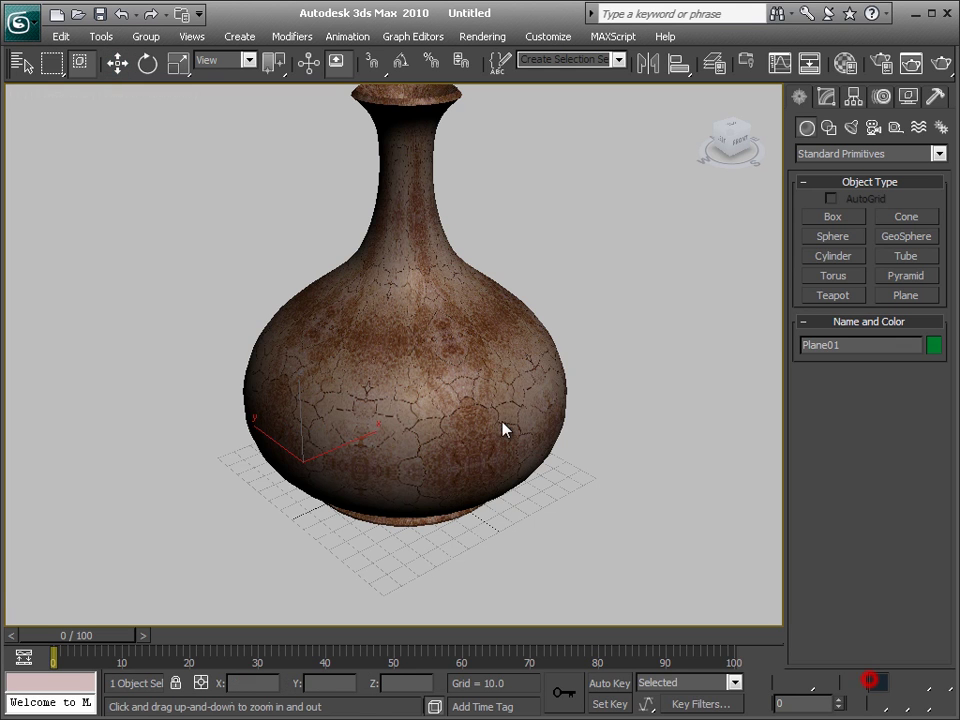
mouse_move(505, 410)
mouse_down()
mouse_move(497, 447)
mouse_move(489, 444)
mouse_up()
alt+middle_drag(489, 444, 520, 446)
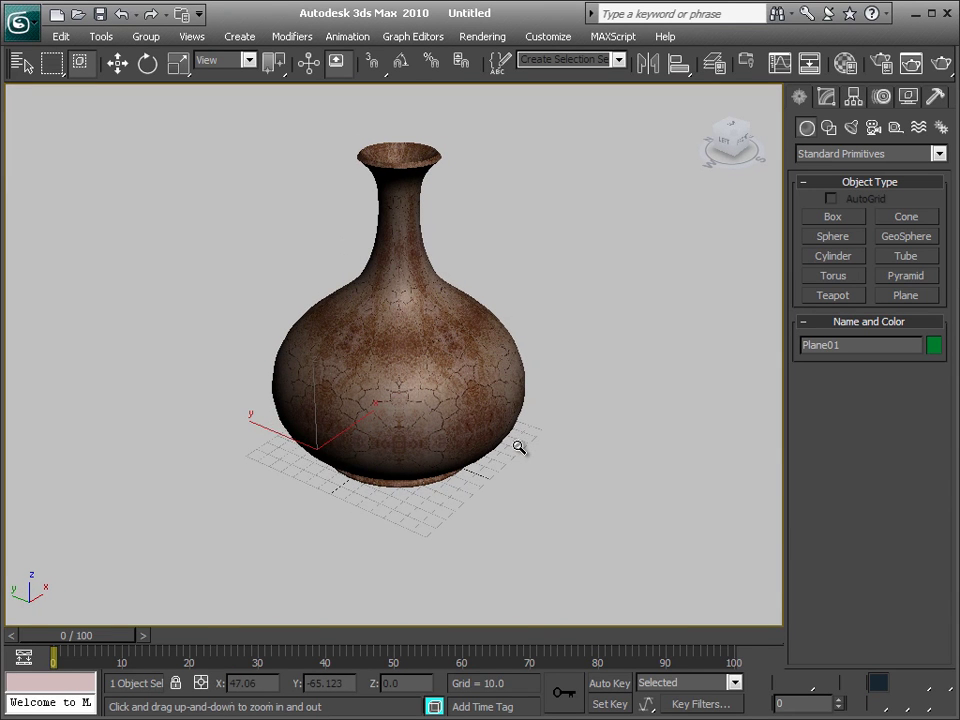
mouse_move(564, 491)
mouse_down()
mouse_move(546, 420)
mouse_move(546, 444)
mouse_move(532, 456)
mouse_up()
middle_drag(532, 461, 532, 460)
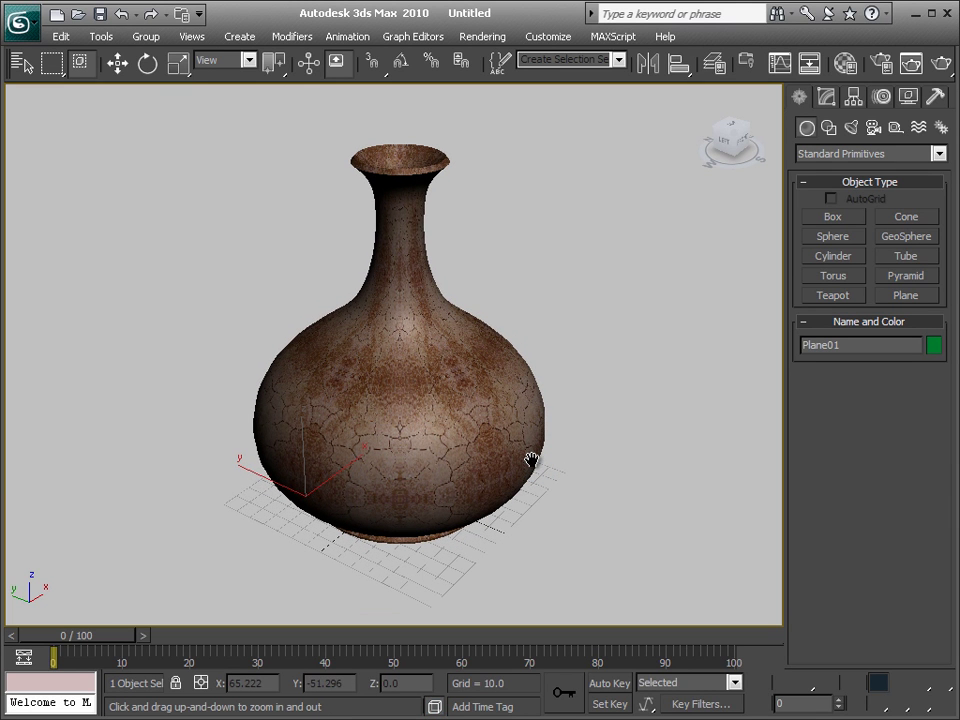
Step: Add a Sky01 Standard skylight to the scene and render the Perspective view with soft shadows
click(850, 128)
click(846, 154)
click(847, 184)
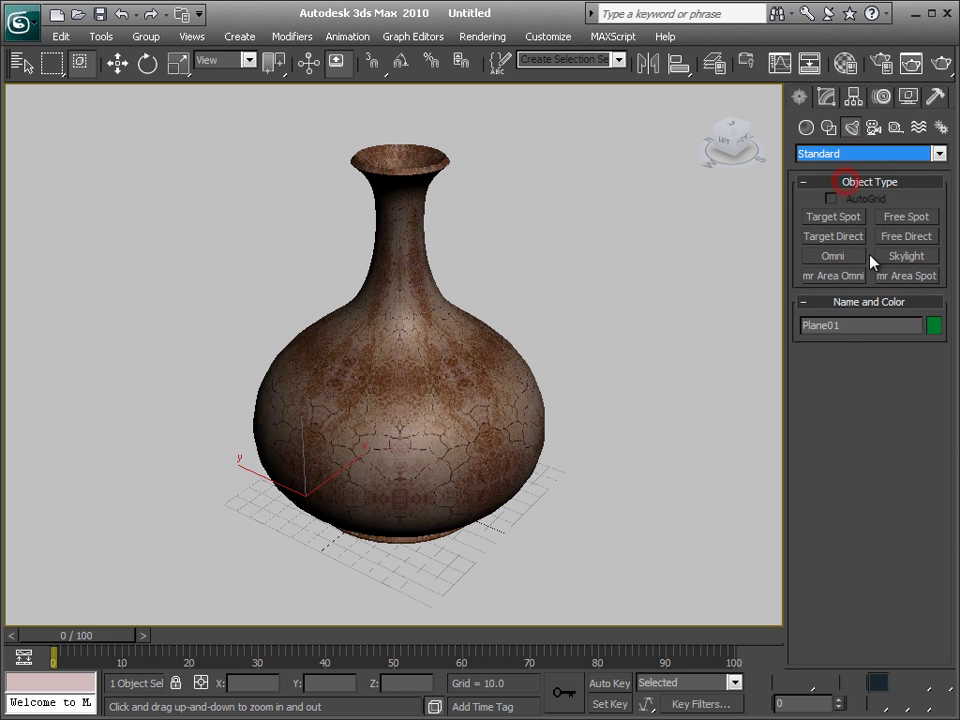
click(899, 257)
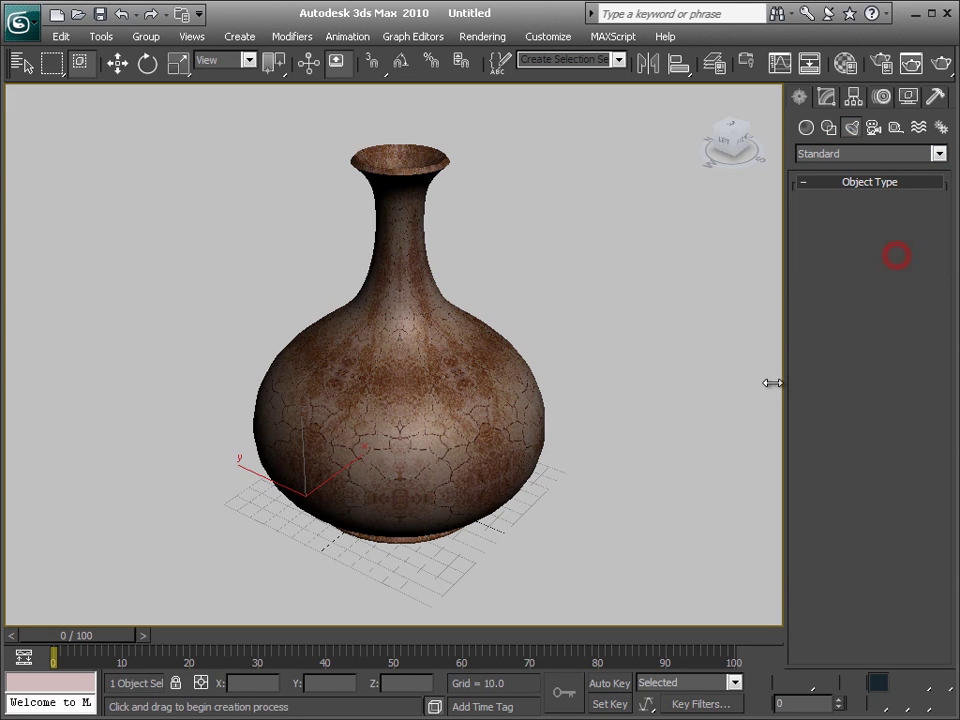
click(669, 609)
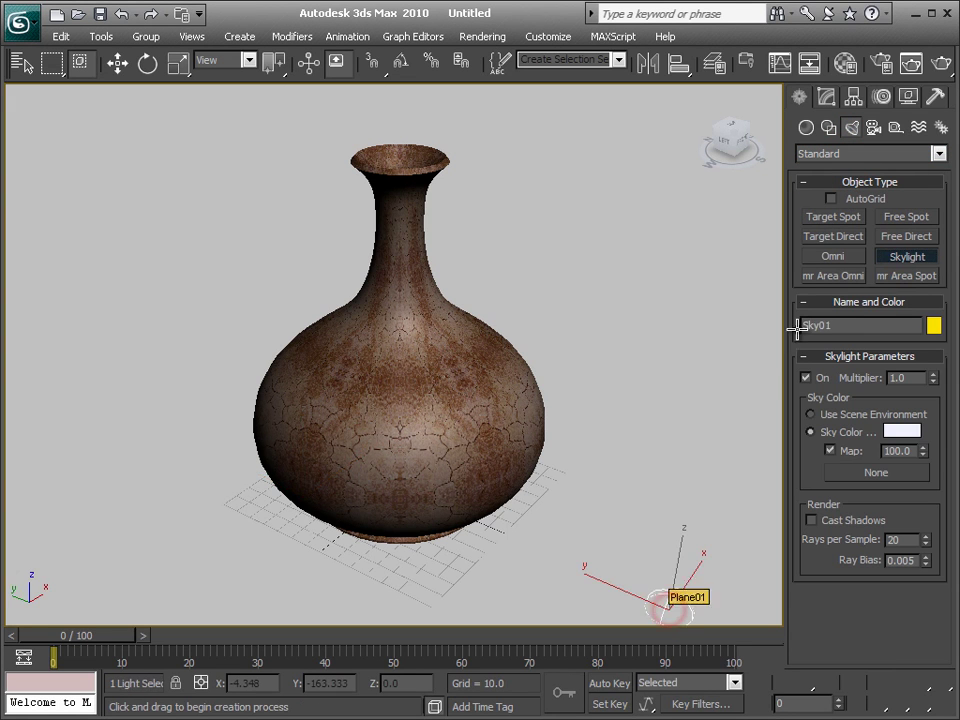
click(940, 64)
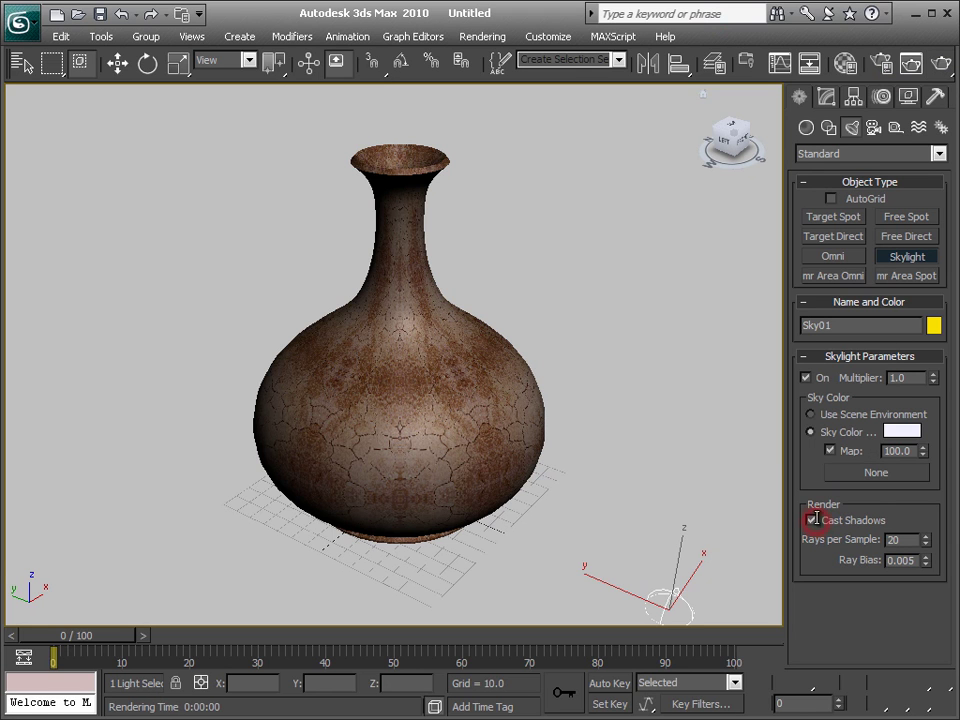
click(942, 60)
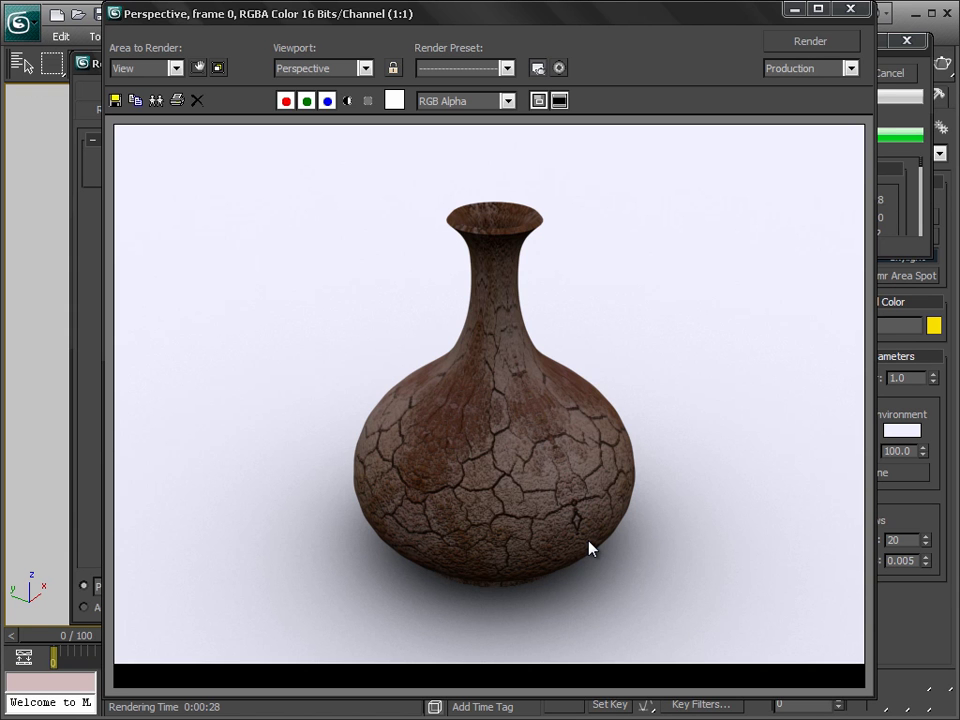